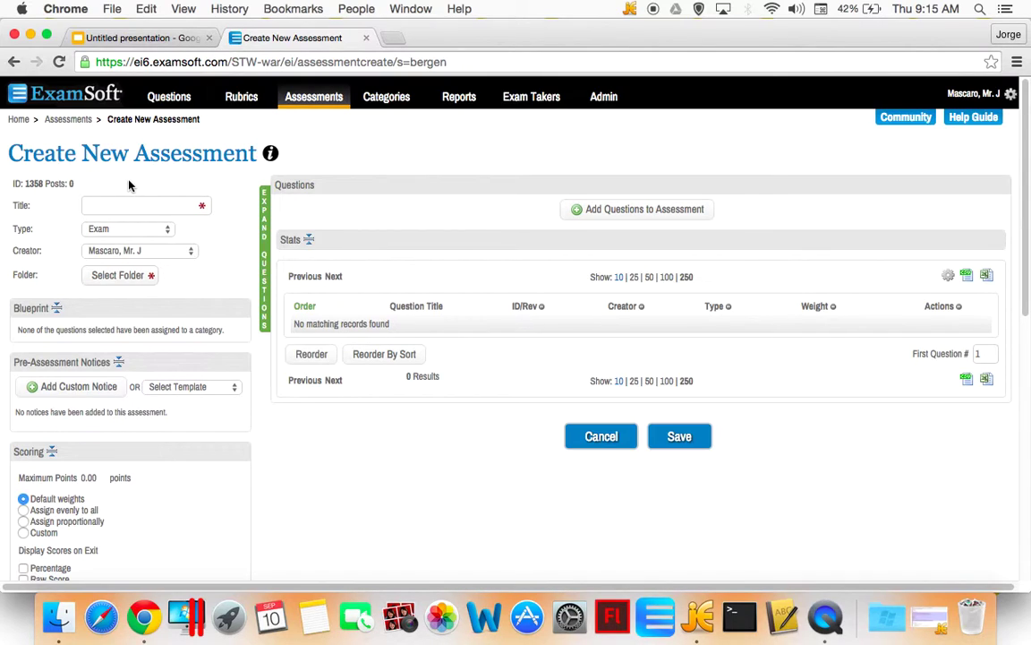
Step: Title the new assessment "Refresher Test #1" and choose Exam as its type
{"action": "left_click", "coordinate": [143, 205]}
{"action": "type", "text": "Refresher Test #1"}
{"action": "left_click", "coordinate": [139, 230]}
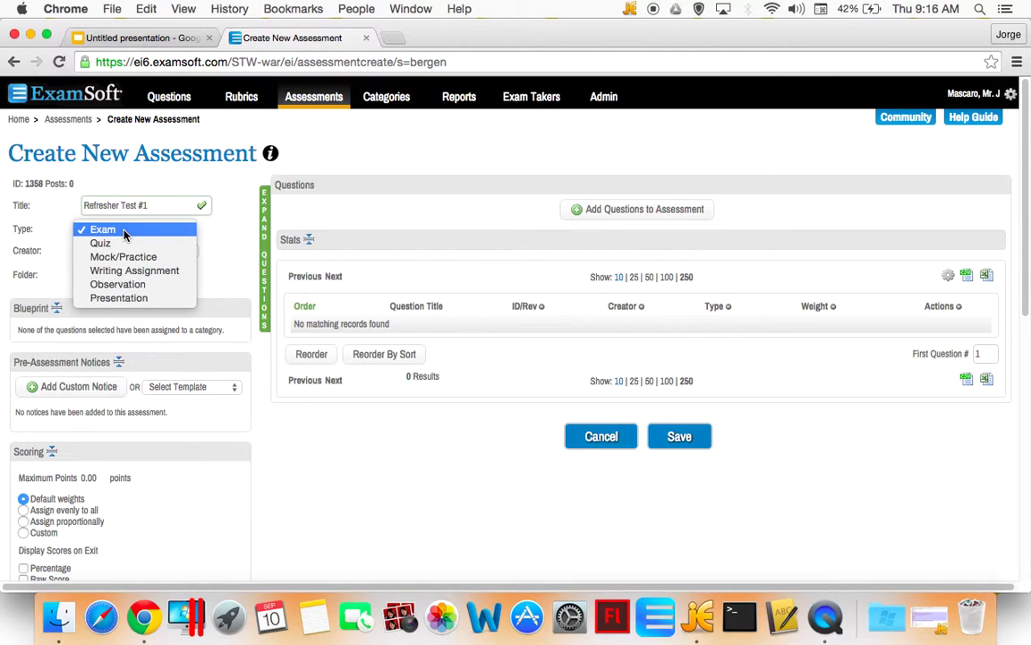
{"action": "left_click", "coordinate": [124, 231]}
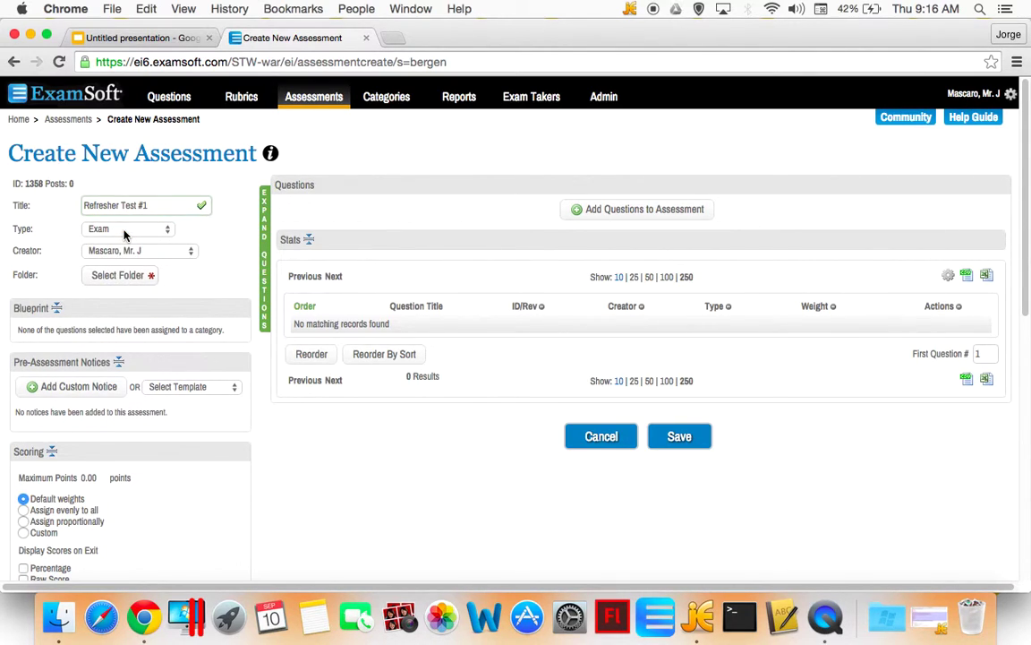
Step: Create a folder named "Refresher exams" in the teacher's own folder under Computer Science and choose it as the assessment's folder
{"action": "left_click", "coordinate": [135, 278]}
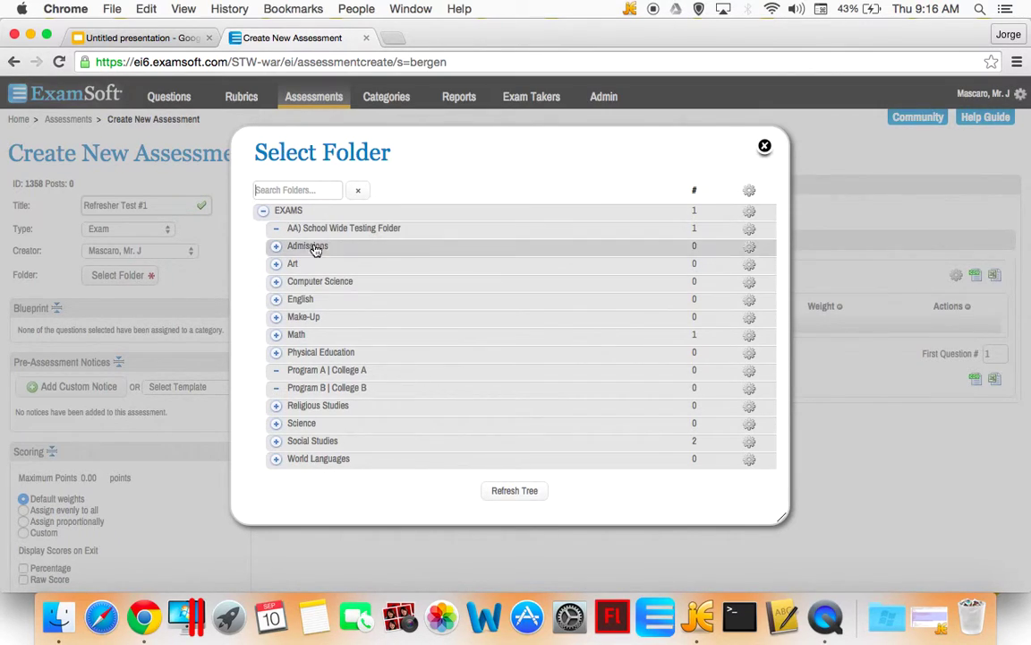
{"action": "left_click", "coordinate": [278, 285]}
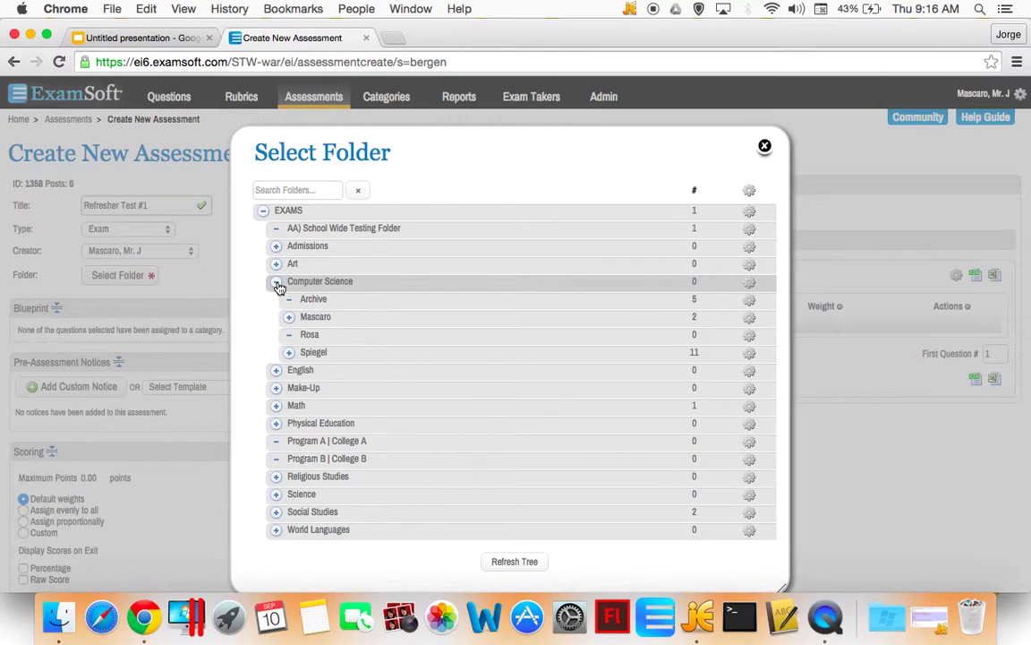
{"action": "left_click", "coordinate": [290, 318]}
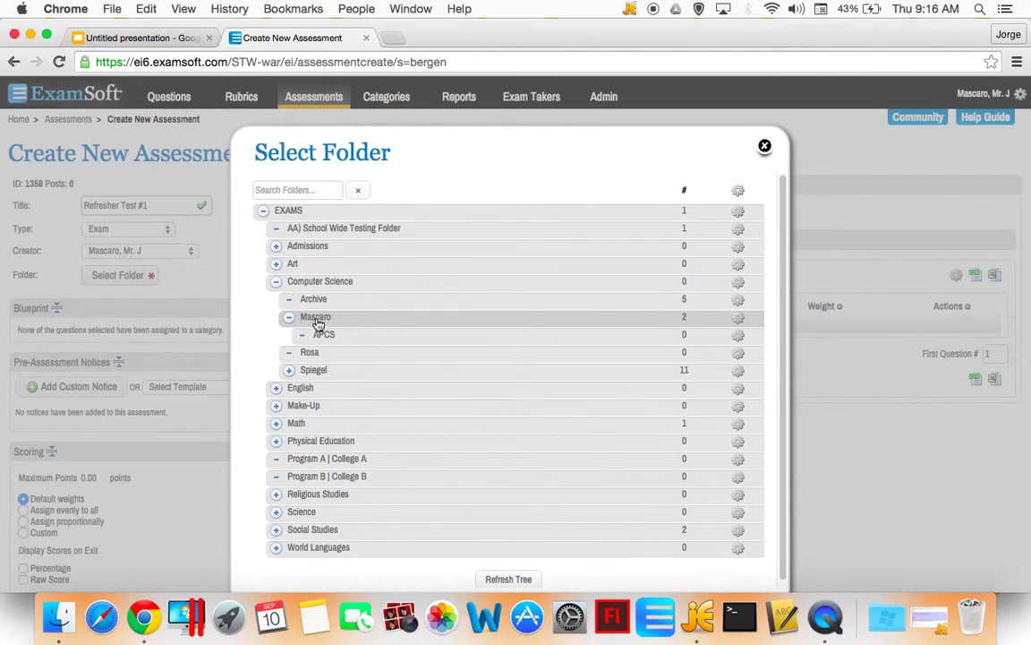
{"action": "left_click", "coordinate": [328, 335]}
{"action": "mouse_move", "coordinate": [738, 320]}
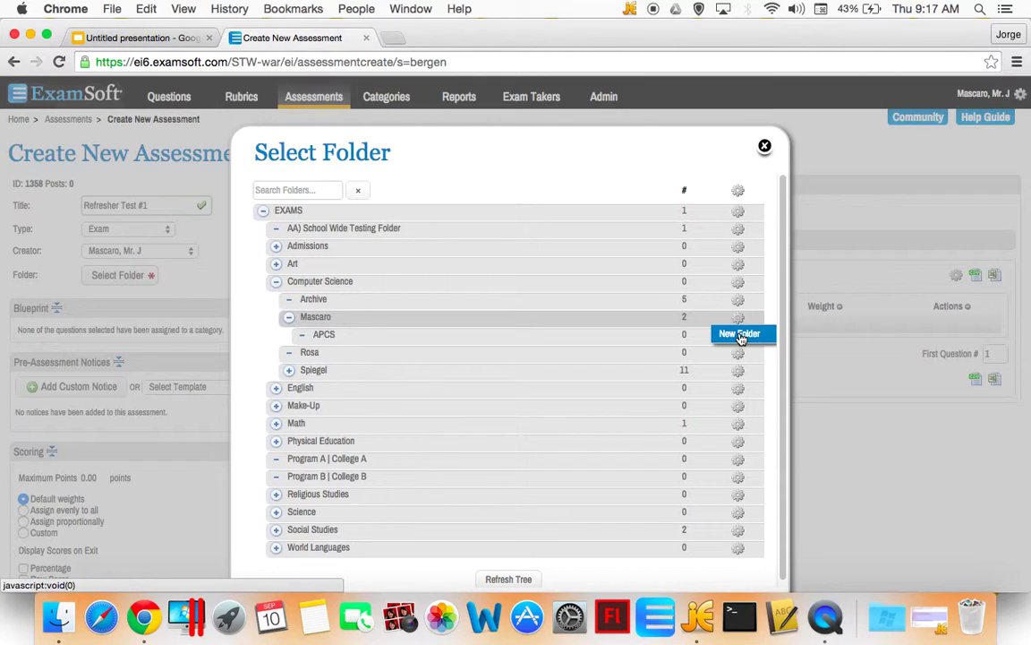
{"action": "left_click", "coordinate": [739, 335]}
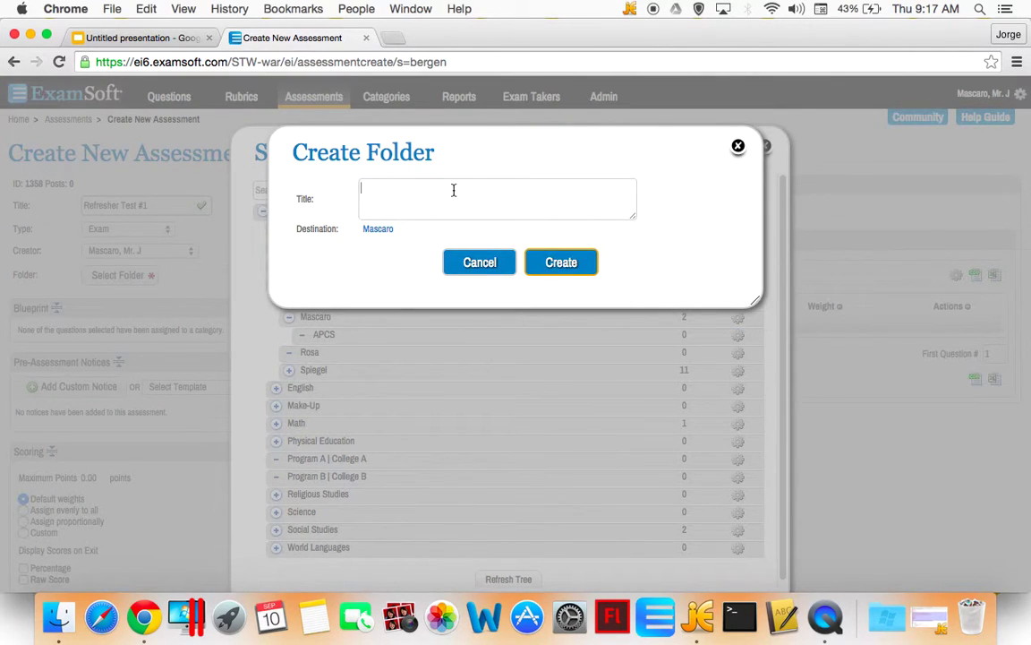
{"action": "type", "text": "Refresher exams"}
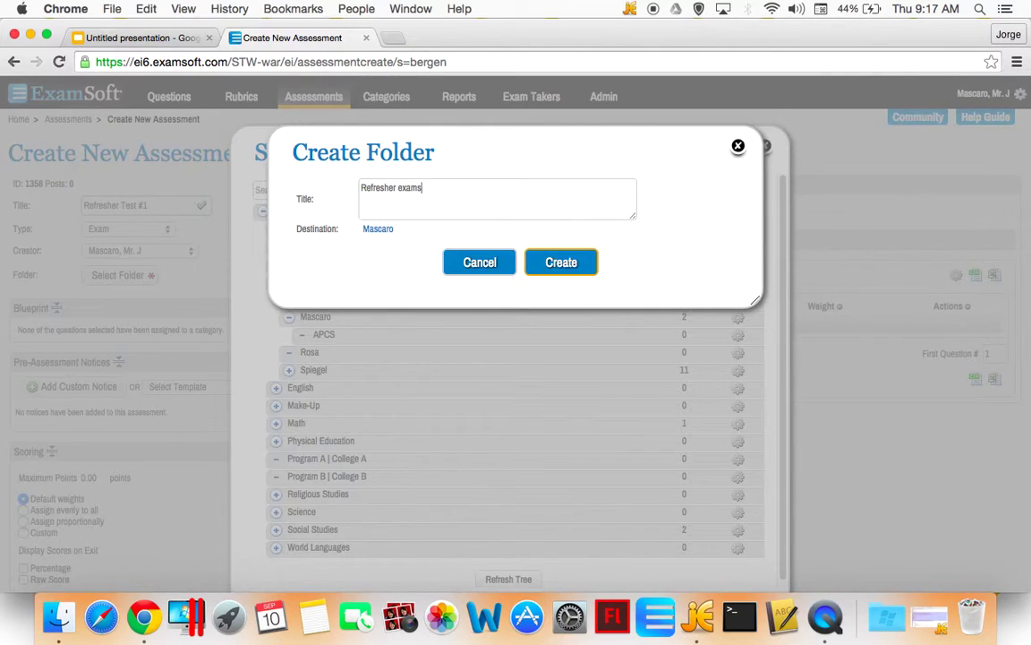
{"action": "left_click", "coordinate": [561, 263]}
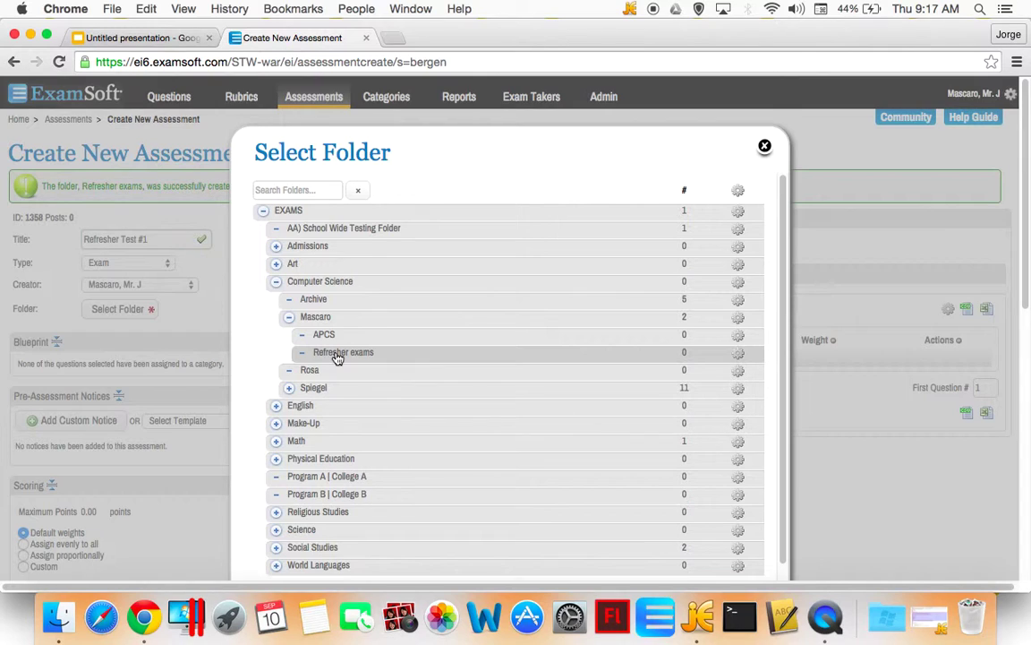
{"action": "left_click", "coordinate": [338, 358]}
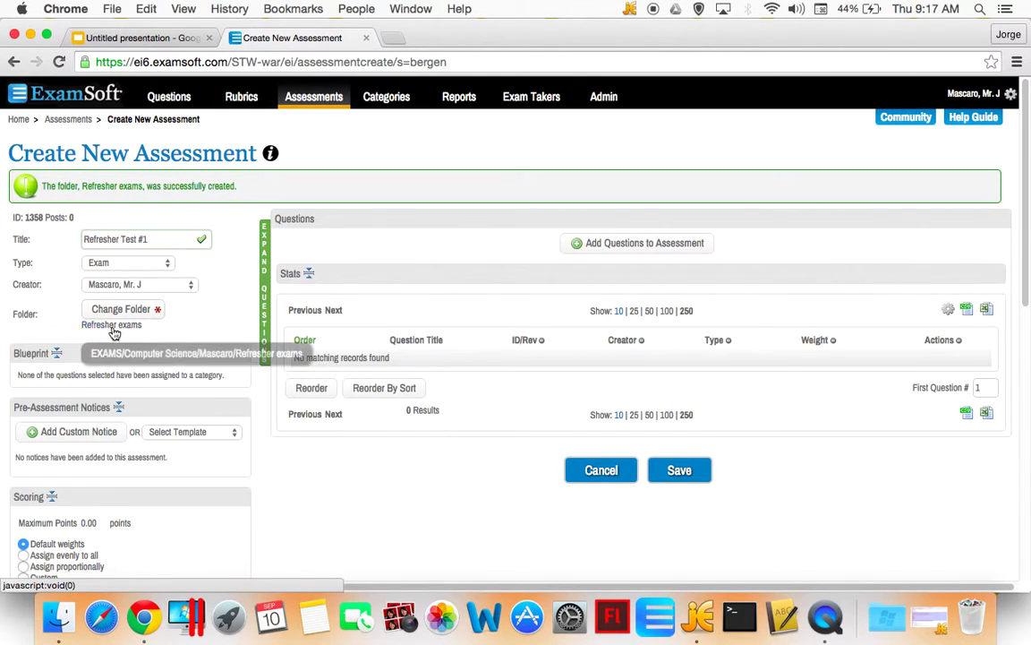
Step: Review the assessment's blueprint, pre-assessment notices and scoring weight options
{"action": "scroll", "coordinate": [224, 296], "scroll_direction": "down", "scroll_amount": 2}
{"action": "scroll", "coordinate": [224, 316], "scroll_direction": "down", "scroll_amount": 5}
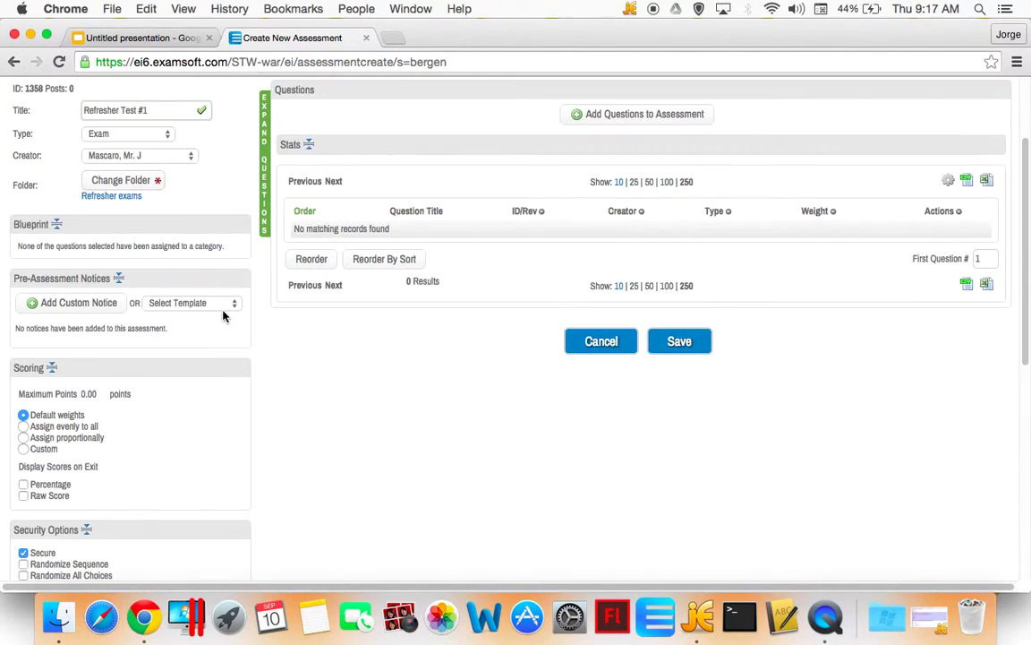
{"action": "scroll", "coordinate": [224, 316], "scroll_direction": "up", "scroll_amount": 3}
{"action": "scroll", "coordinate": [224, 316], "scroll_direction": "up", "scroll_amount": 3}
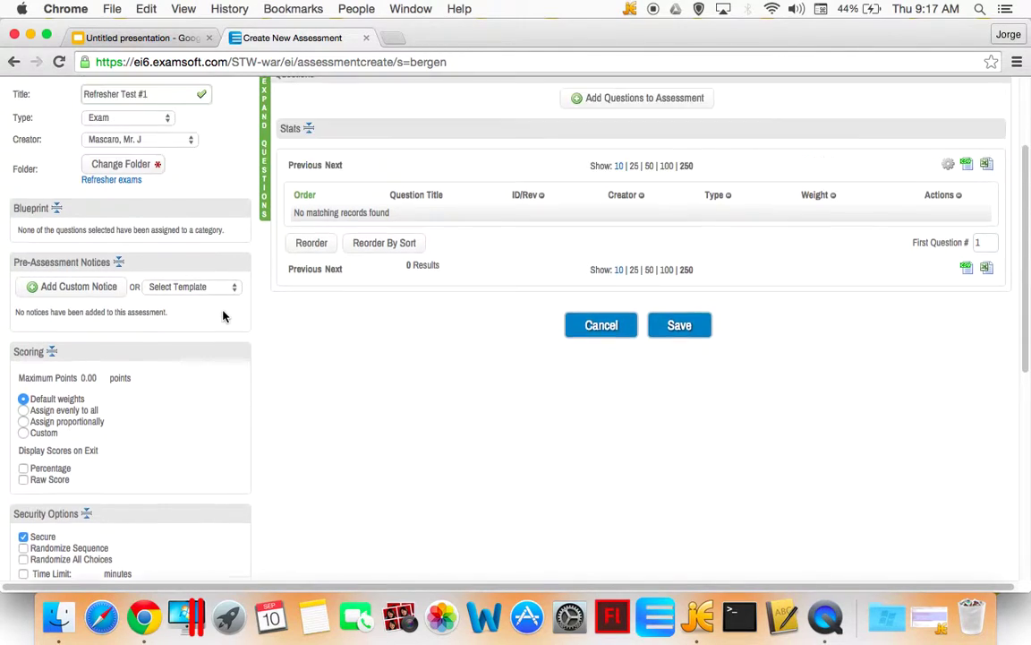
{"action": "scroll", "coordinate": [224, 316], "scroll_direction": "down", "scroll_amount": 1}
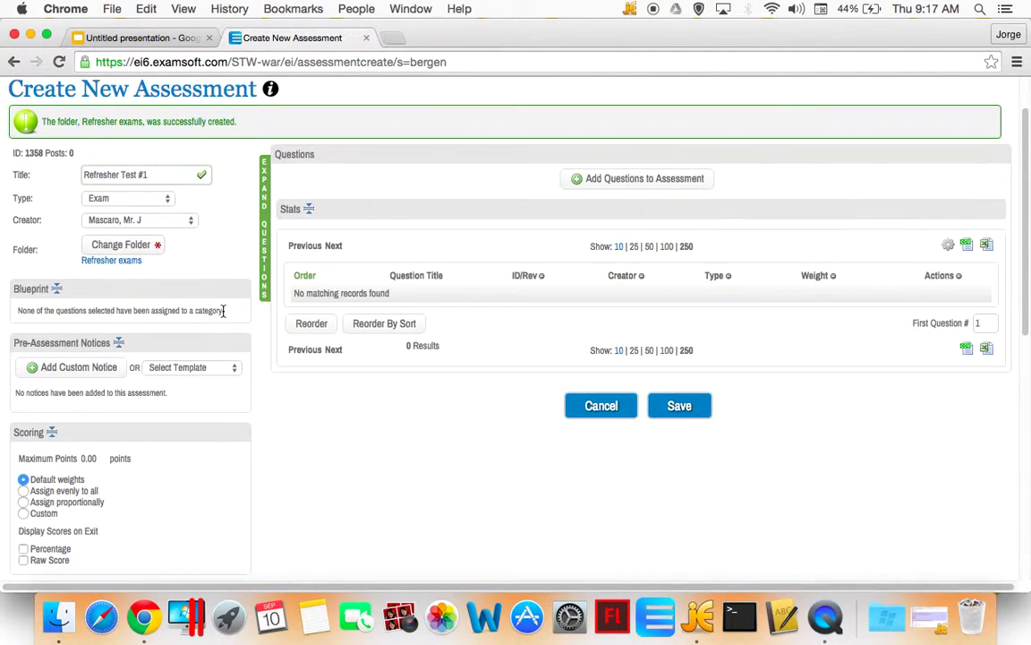
{"action": "scroll", "coordinate": [224, 316], "scroll_direction": "down", "scroll_amount": 3}
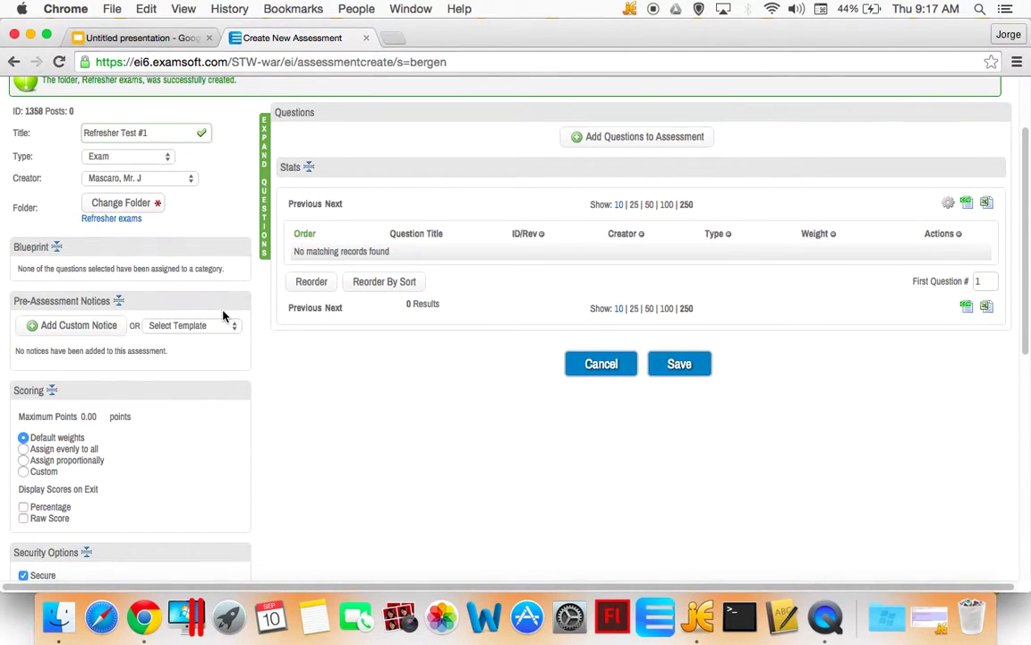
{"action": "scroll", "coordinate": [224, 316], "scroll_direction": "down", "scroll_amount": 3}
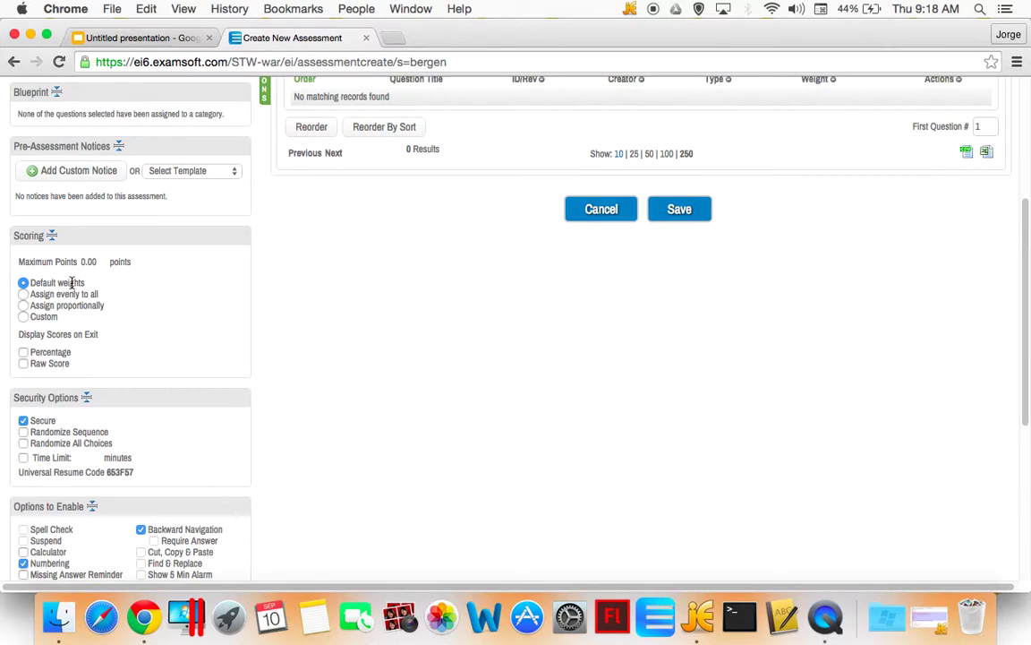
{"action": "mouse_move", "coordinate": [72, 283]}
{"action": "mouse_move", "coordinate": [100, 306]}
Step: Enable Randomize Sequence and Randomize All Choices in the security options, and set a time limit of 30 minutes
{"action": "scroll", "coordinate": [170, 394], "scroll_direction": "down", "scroll_amount": 3}
{"action": "scroll", "coordinate": [175, 386], "scroll_direction": "down", "scroll_amount": 2}
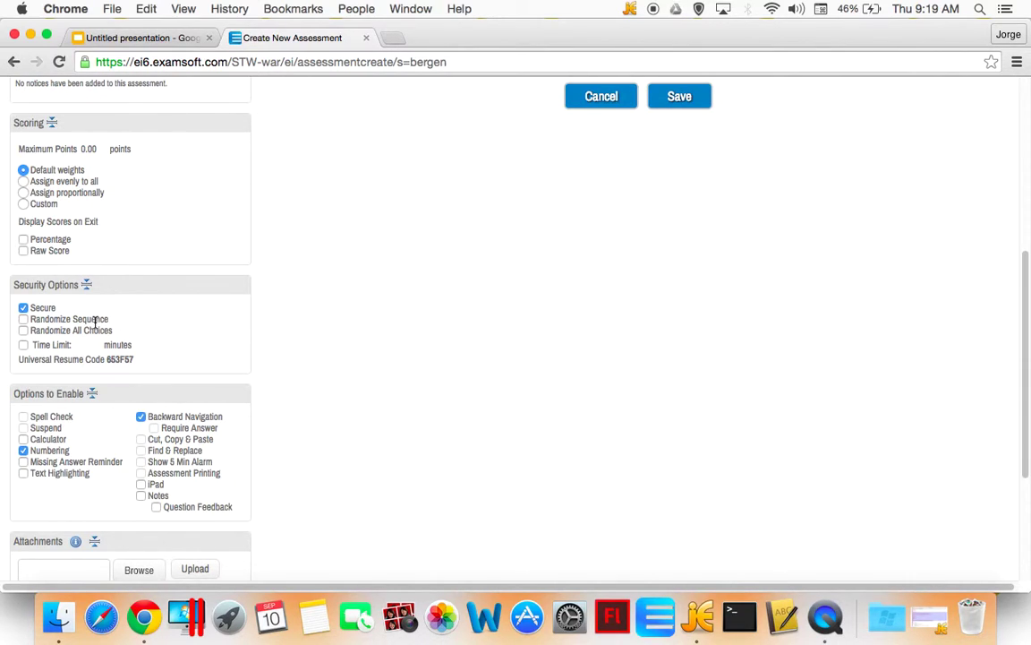
{"action": "mouse_move", "coordinate": [119, 335]}
{"action": "left_click", "coordinate": [24, 319]}
{"action": "left_click", "coordinate": [24, 331]}
{"action": "left_click", "coordinate": [24, 345]}
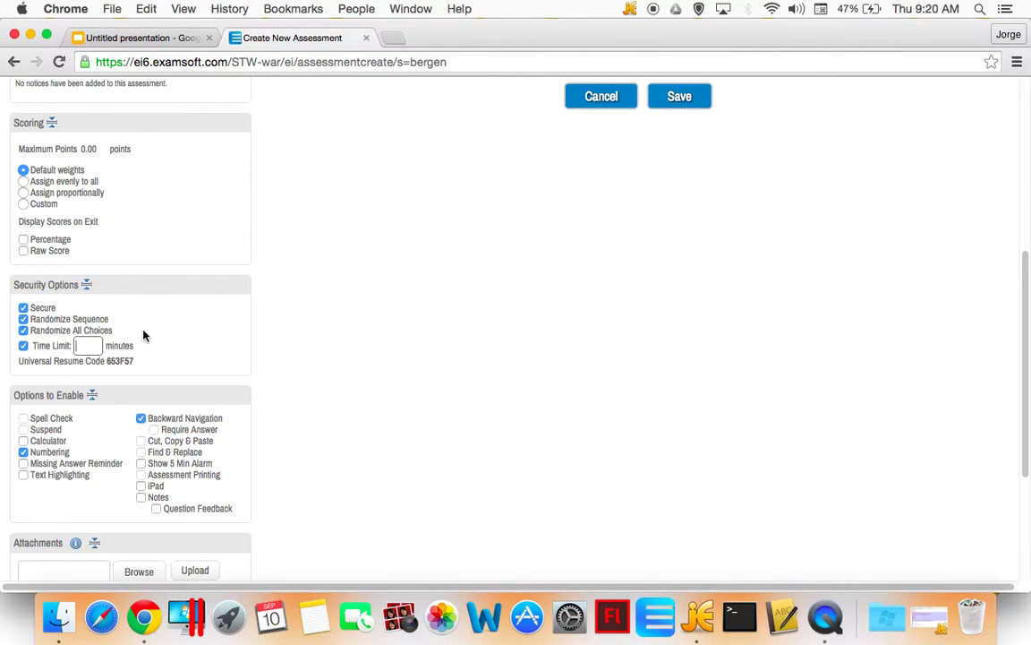
{"action": "type", "text": "30"}
Step: Enable Missing Answer Reminder, Show 5 Min Alarm and iPad for the assessment
{"action": "scroll", "coordinate": [202, 334], "scroll_direction": "down", "scroll_amount": 2}
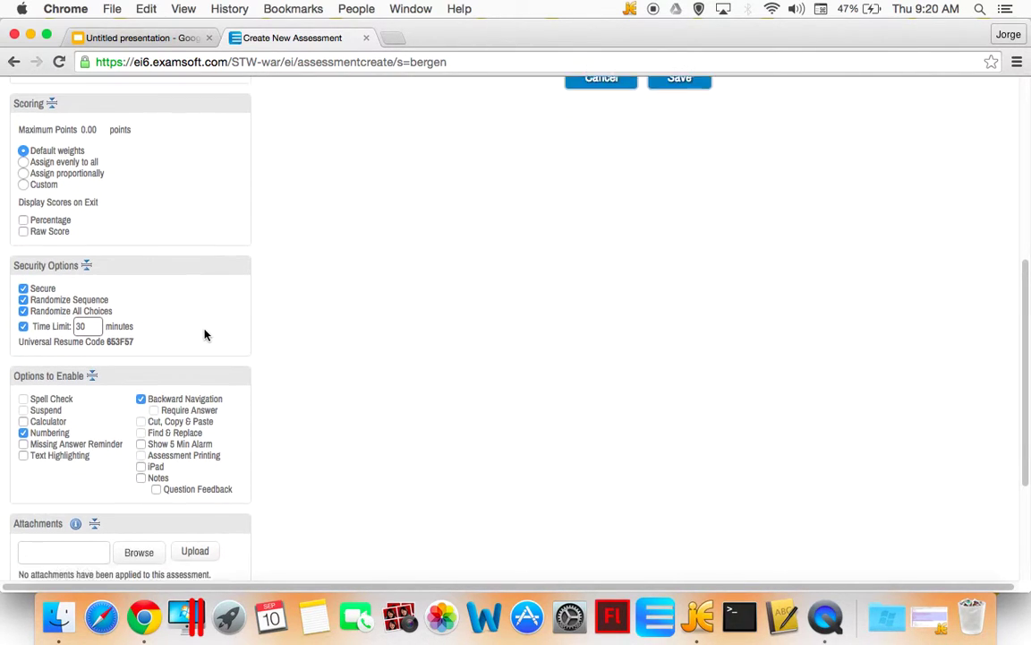
{"action": "scroll", "coordinate": [204, 334], "scroll_direction": "down", "scroll_amount": 1}
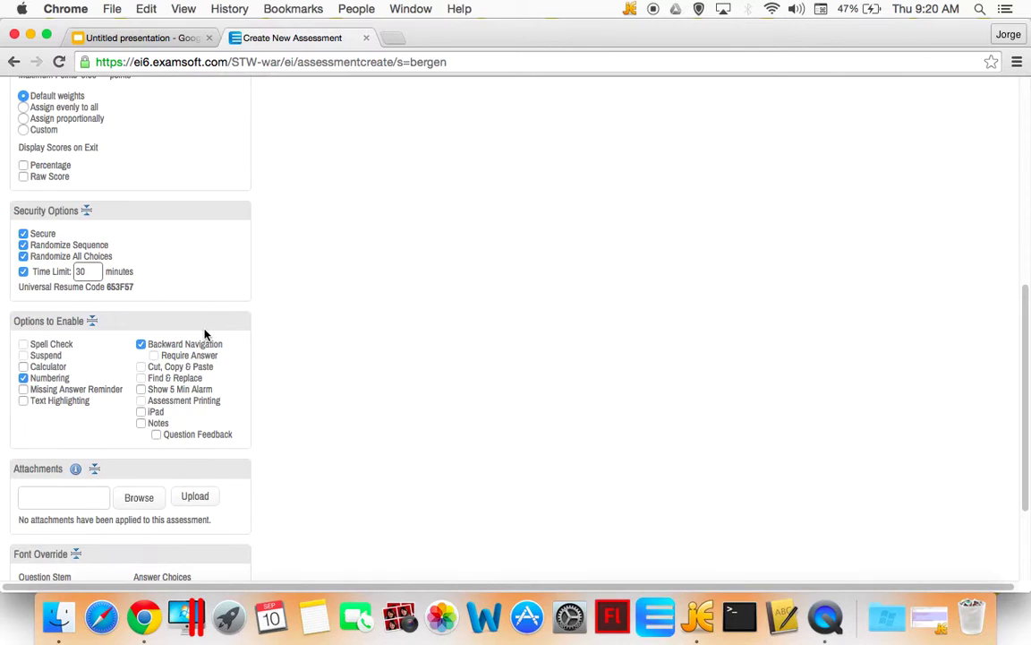
{"action": "scroll", "coordinate": [204, 331], "scroll_direction": "down", "scroll_amount": 1}
{"action": "scroll", "coordinate": [205, 329], "scroll_direction": "down", "scroll_amount": 1}
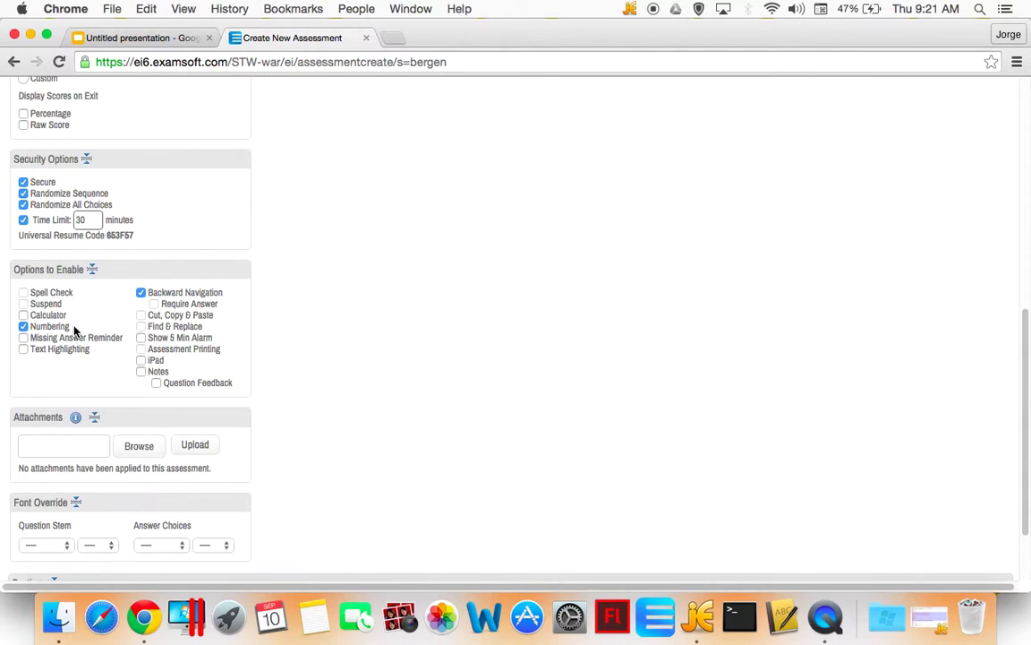
{"action": "left_click", "coordinate": [24, 338]}
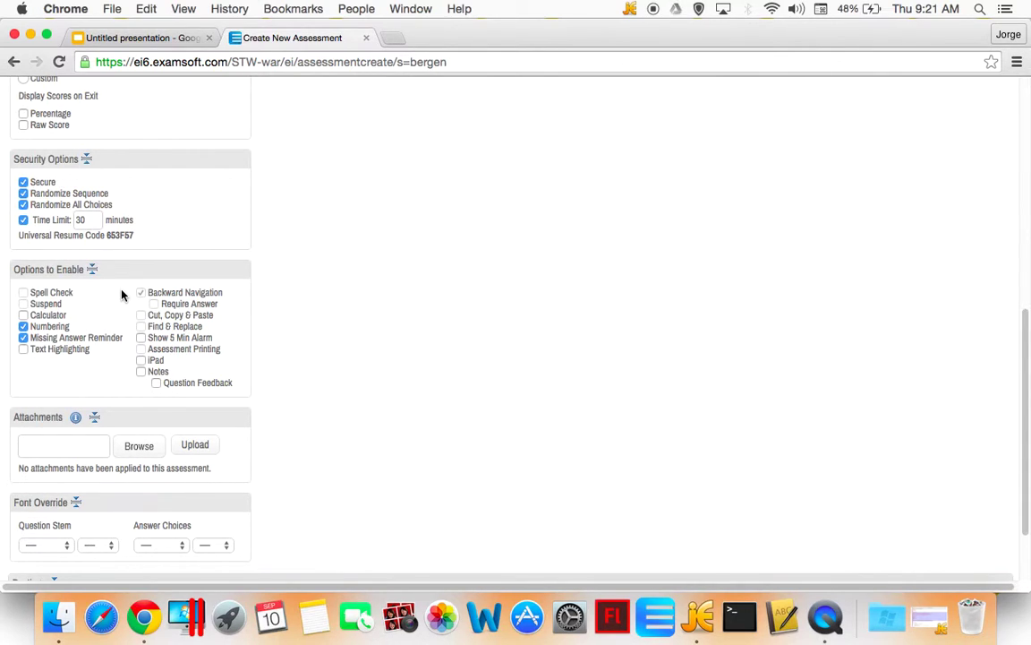
{"action": "left_click", "coordinate": [141, 338]}
{"action": "left_click", "coordinate": [141, 361]}
Step: Override the font of both the question stem and the answer choices with Arial, 12pt
{"action": "scroll", "coordinate": [107, 338], "scroll_direction": "down", "scroll_amount": 3}
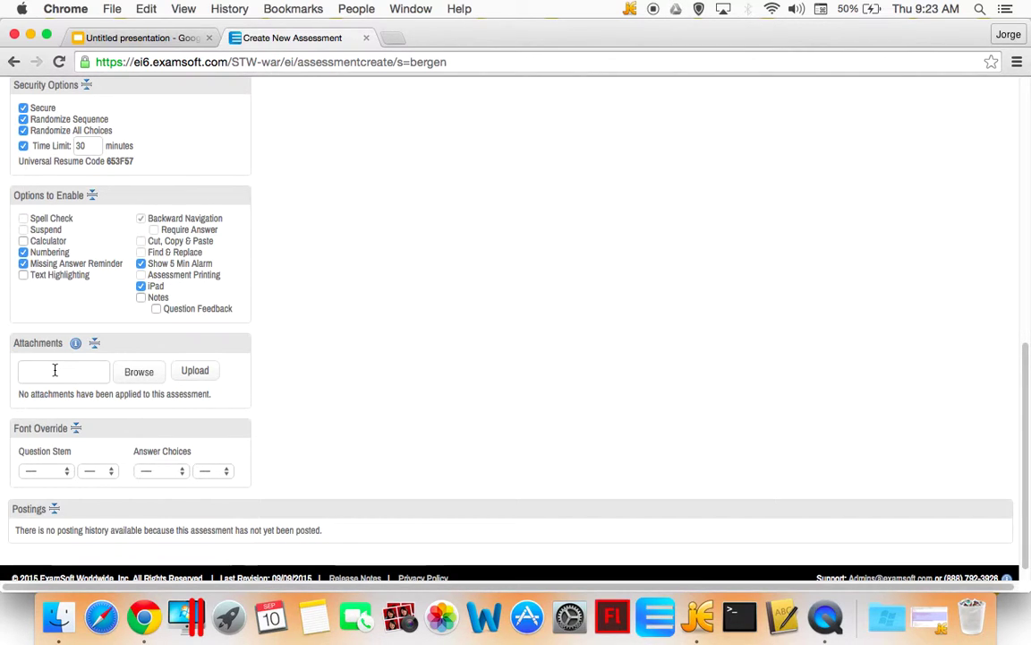
{"action": "scroll", "coordinate": [75, 370], "scroll_direction": "down", "scroll_amount": 1}
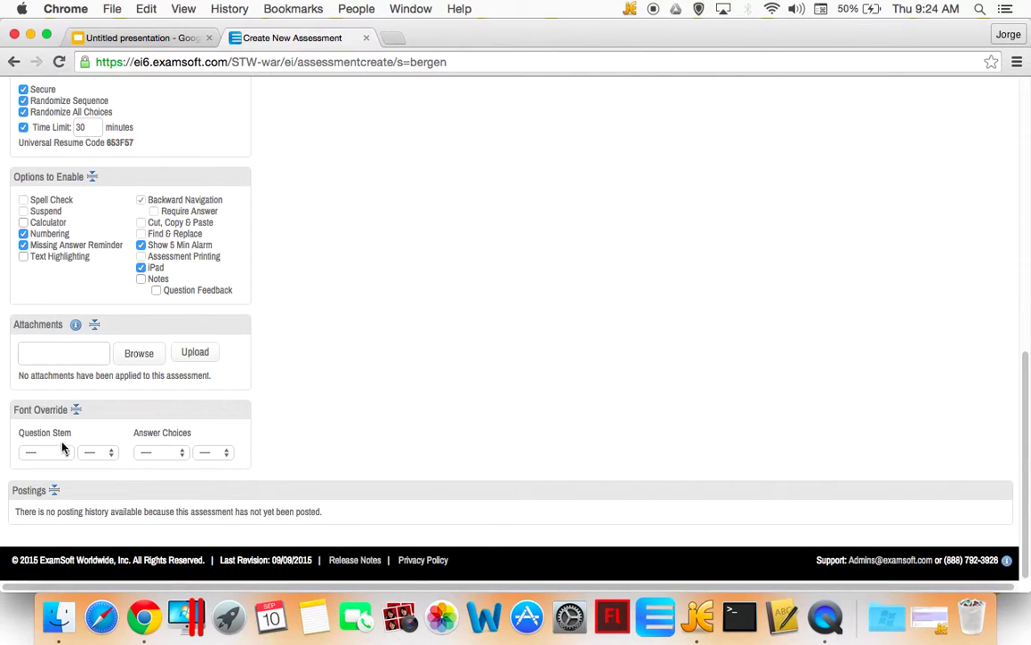
{"action": "left_click", "coordinate": [53, 454]}
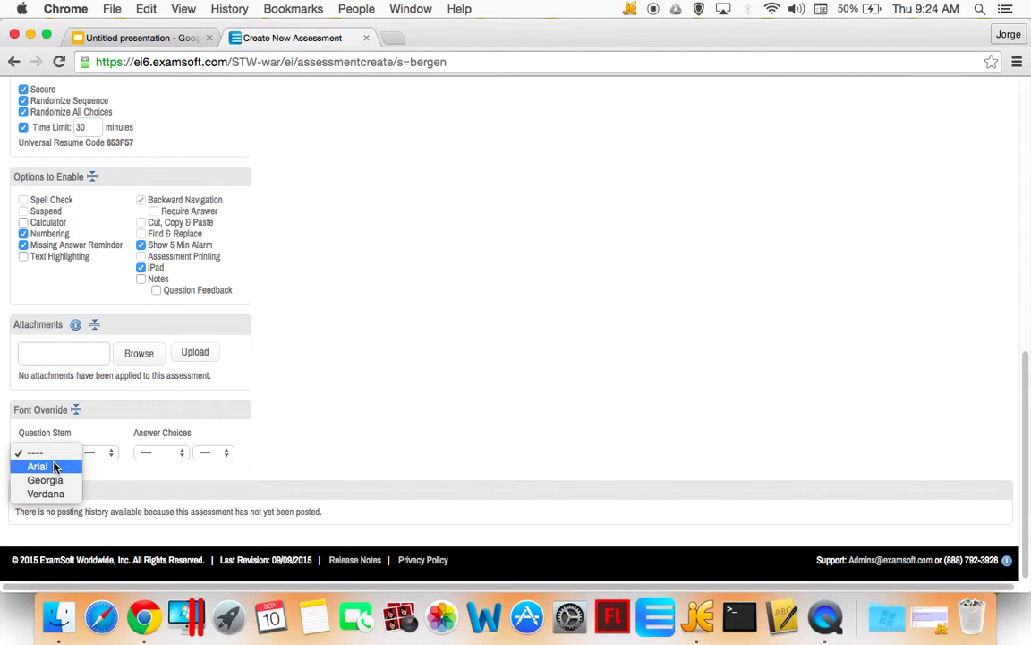
{"action": "left_click", "coordinate": [53, 466]}
{"action": "left_click", "coordinate": [100, 457]}
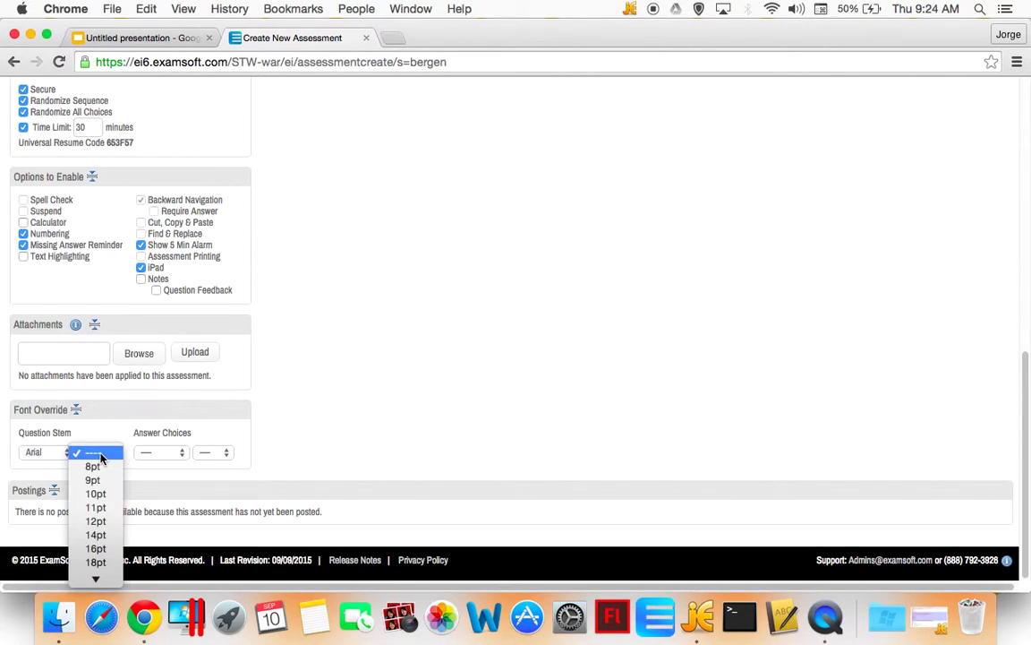
{"action": "left_click", "coordinate": [109, 522]}
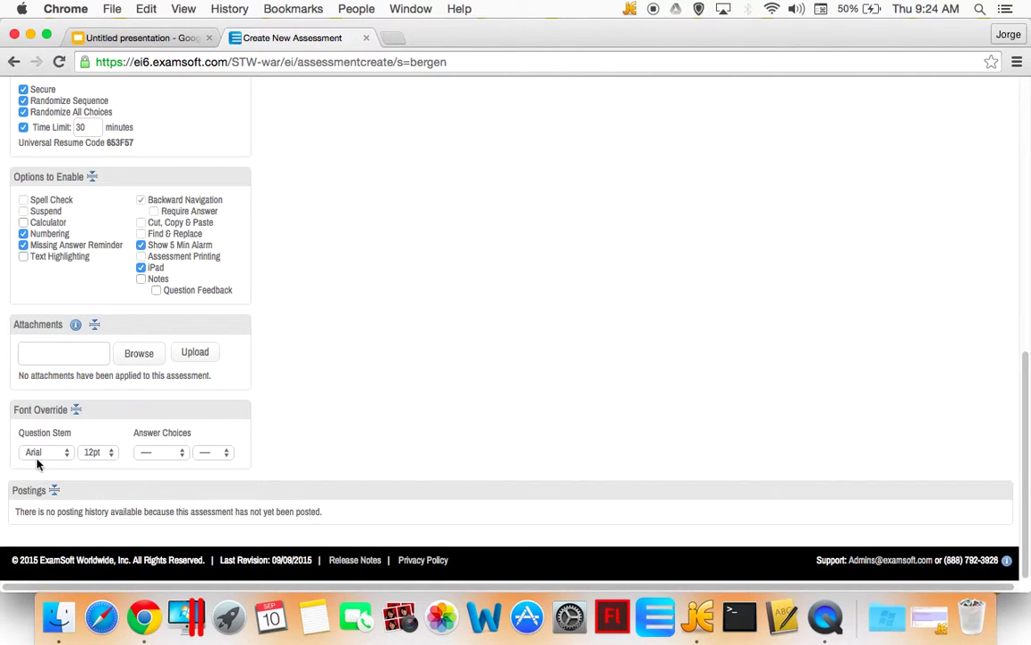
{"action": "left_click", "coordinate": [156, 455]}
{"action": "left_click", "coordinate": [154, 468]}
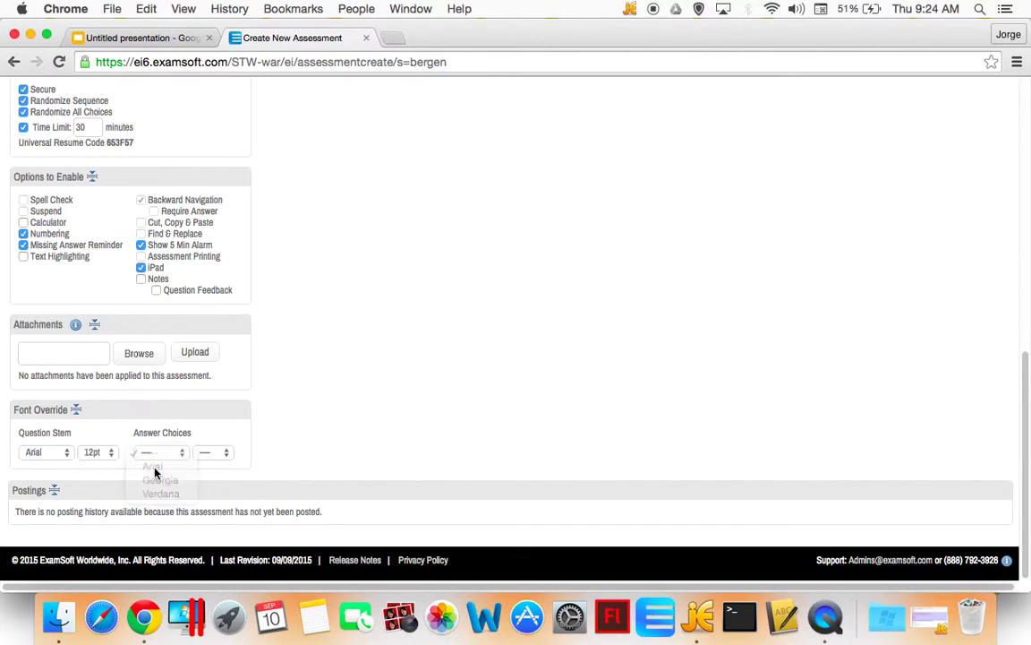
{"action": "left_click", "coordinate": [225, 452]}
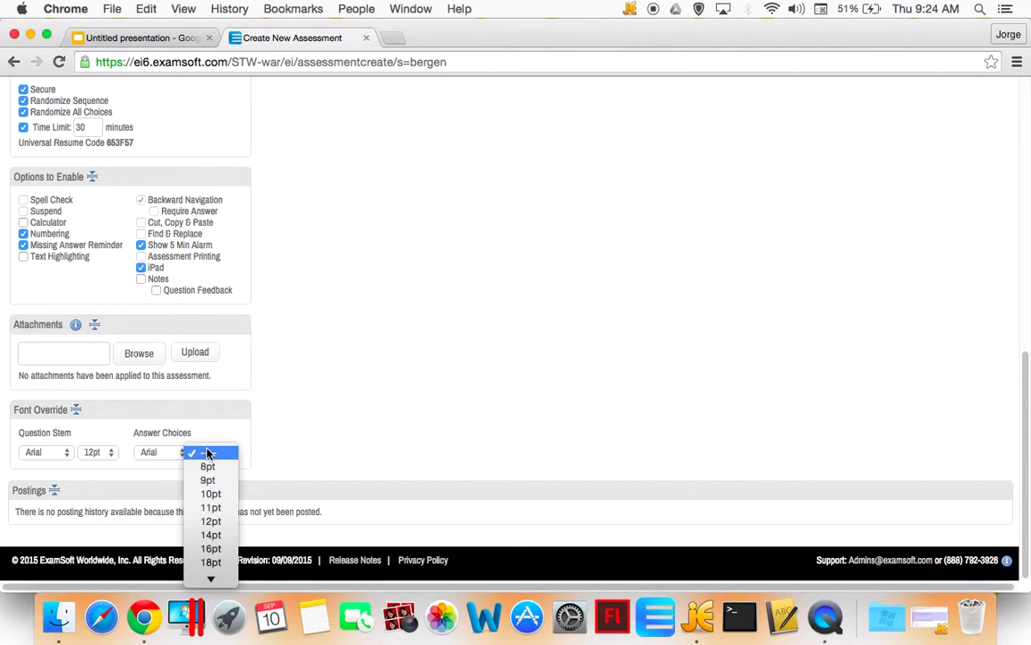
{"action": "left_click", "coordinate": [218, 520]}
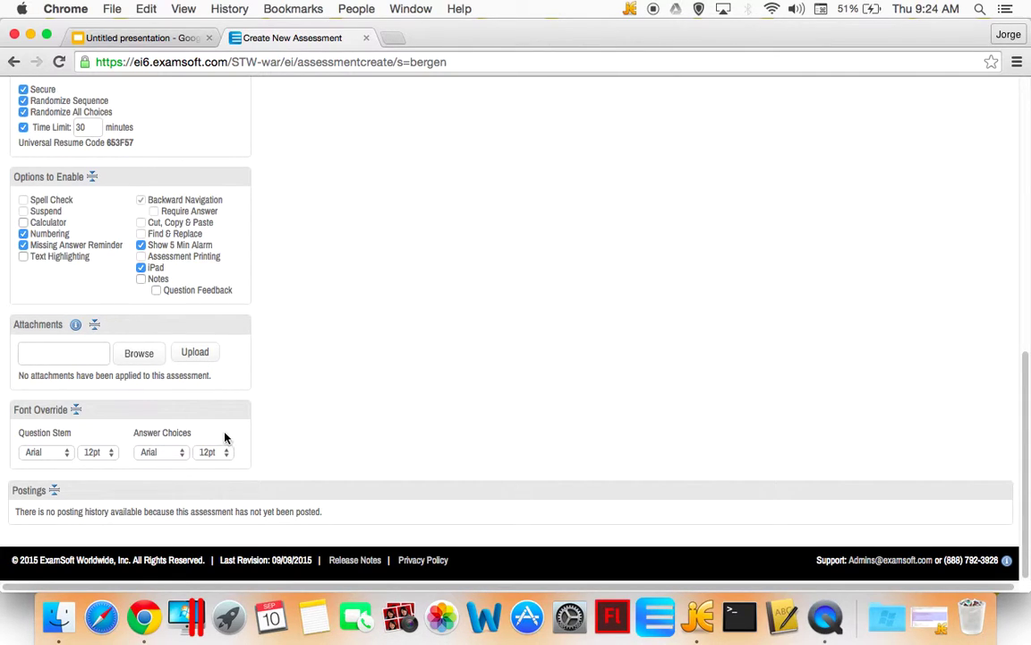
Step: Start adding questions to the assessment and list those in the ExamSoft Trouleshooting folder within the teacher's Computer Science folder
{"action": "scroll", "coordinate": [225, 438], "scroll_direction": "up", "scroll_amount": 8}
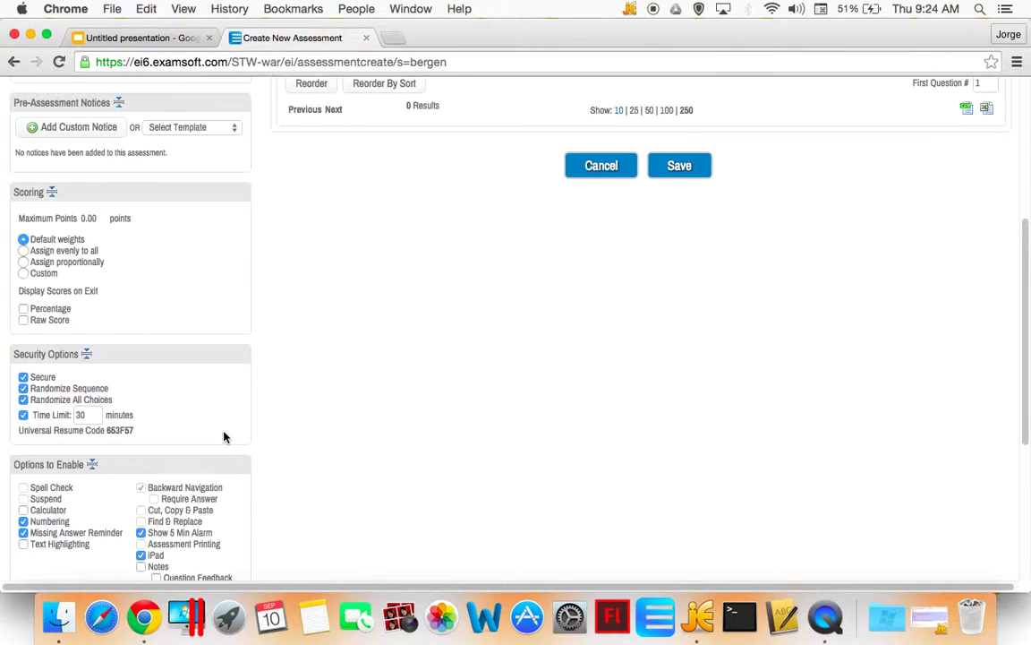
{"action": "scroll", "coordinate": [224, 437], "scroll_direction": "up", "scroll_amount": 10}
{"action": "scroll", "coordinate": [225, 438], "scroll_direction": "down", "scroll_amount": 18}
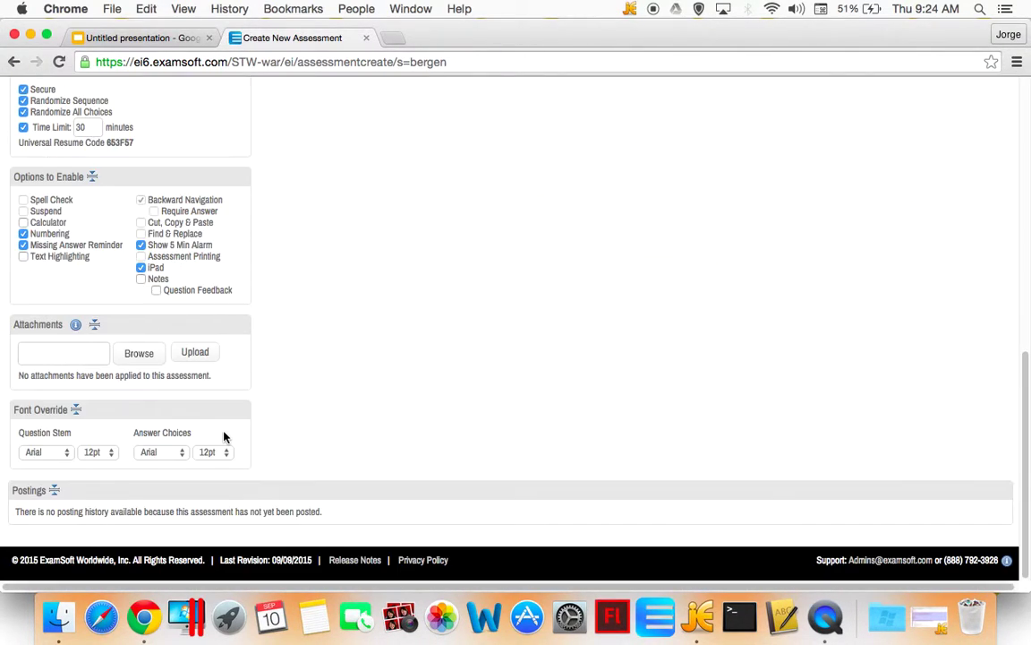
{"action": "scroll", "coordinate": [225, 438], "scroll_direction": "up", "scroll_amount": 15}
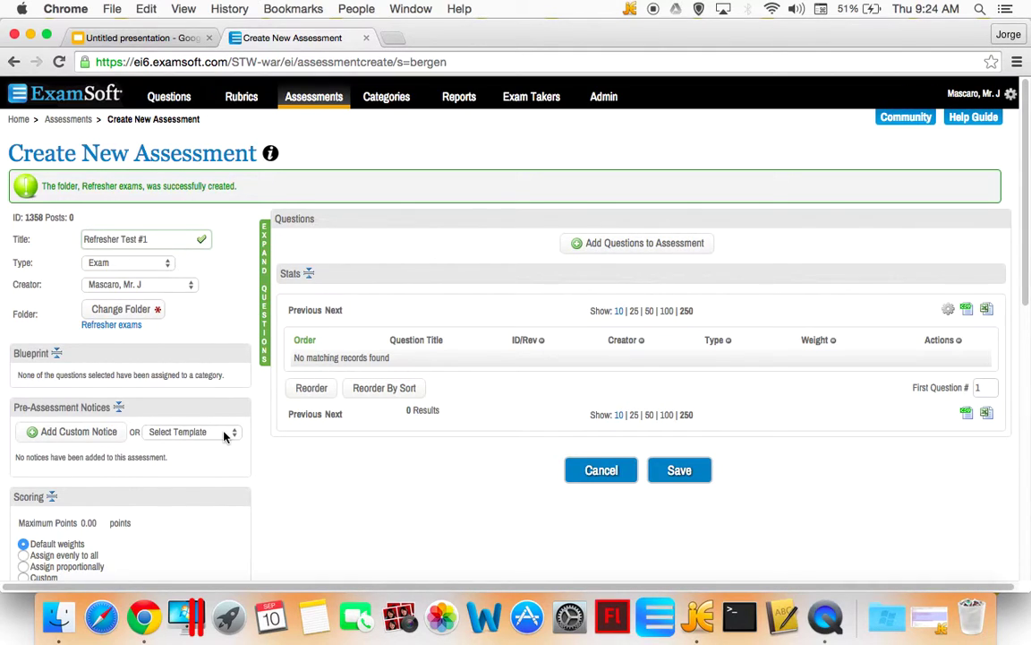
{"action": "left_click", "coordinate": [581, 250]}
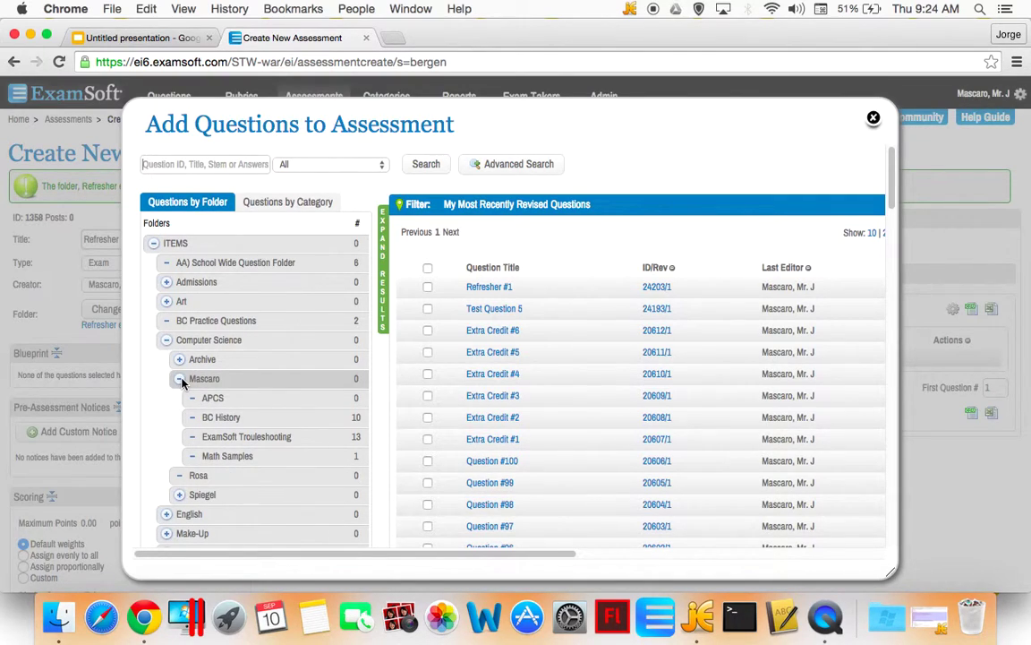
{"action": "left_click", "coordinate": [240, 436]}
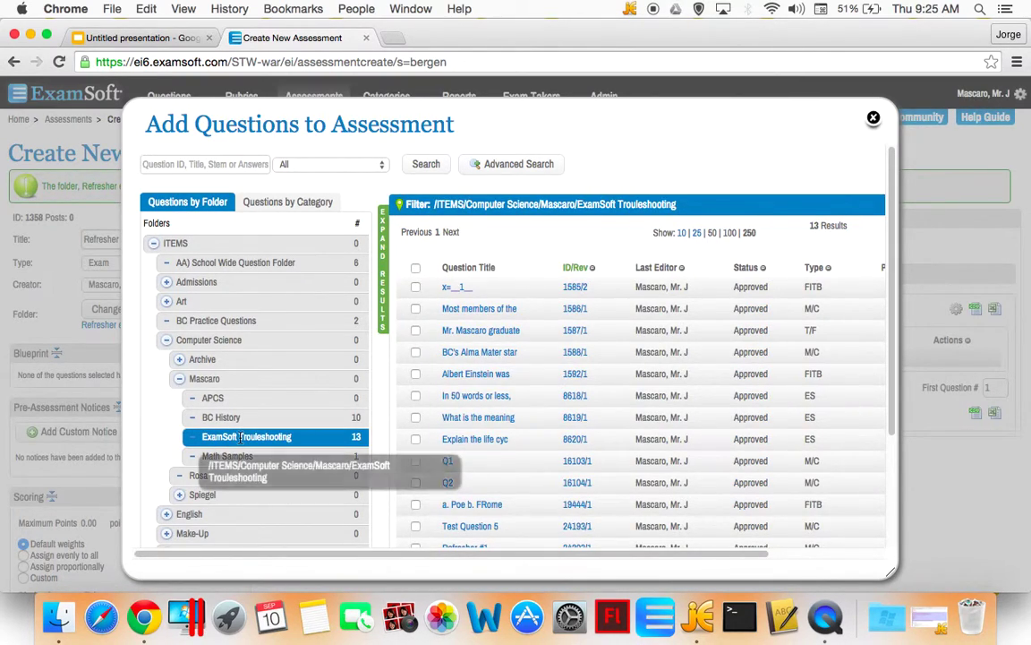
{"action": "left_click_drag", "start_coordinate": [890, 238], "coordinate": [893, 313]}
{"action": "scroll", "coordinate": [894, 318], "scroll_direction": "up", "scroll_amount": 3}
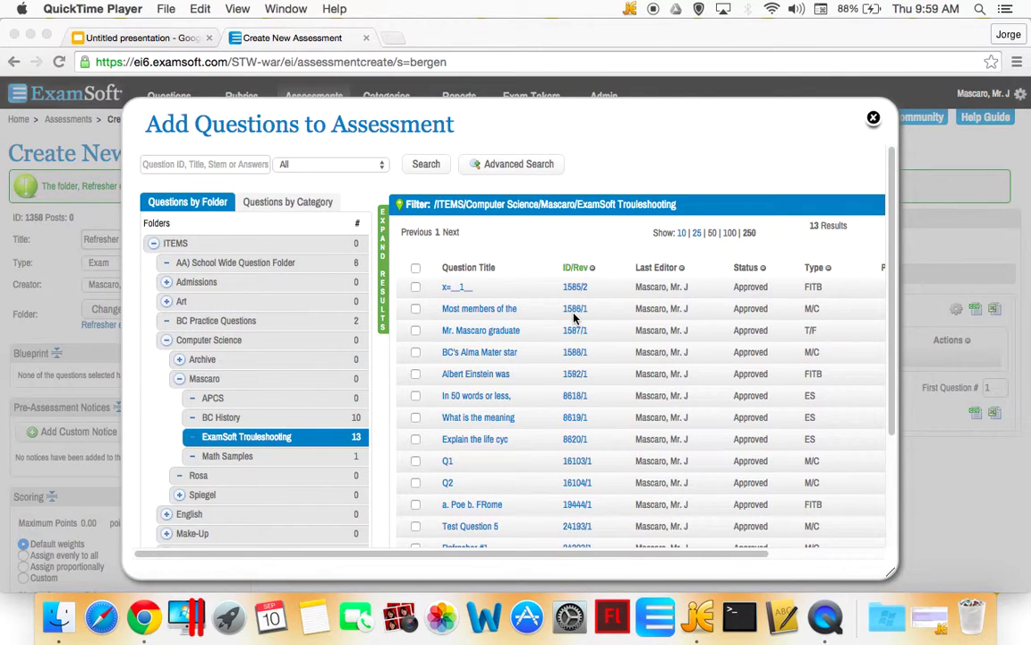
Step: Add the questions "Refresher #1", "What is the meaning", "BC's Alma Mater star" and "Albert Einstein was" to the assessment
{"action": "scroll", "coordinate": [557, 325], "scroll_direction": "down", "scroll_amount": 3}
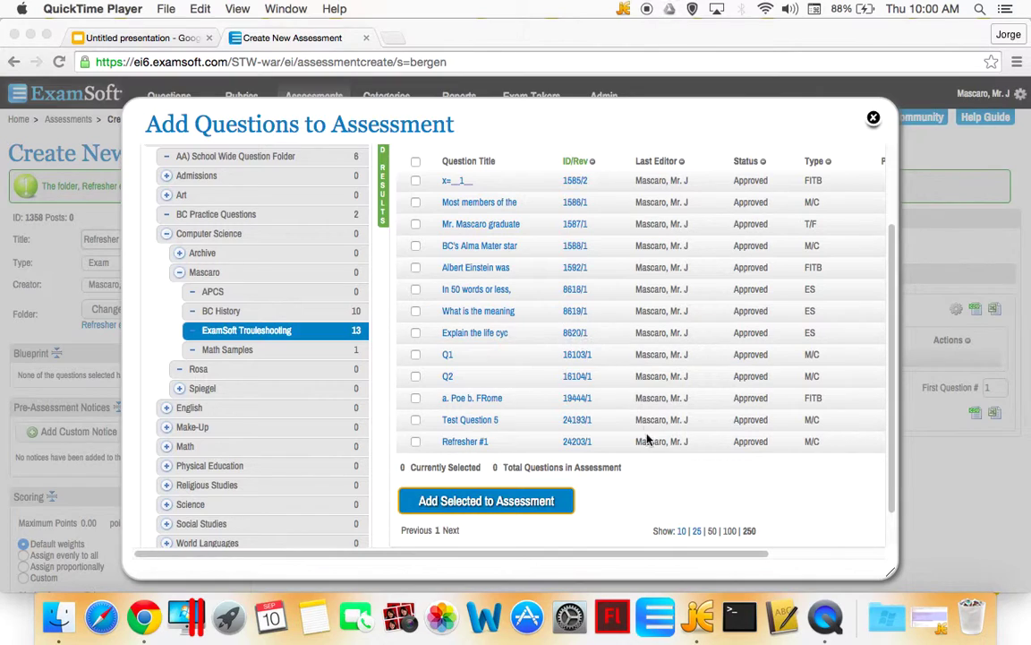
{"action": "left_click", "coordinate": [702, 473]}
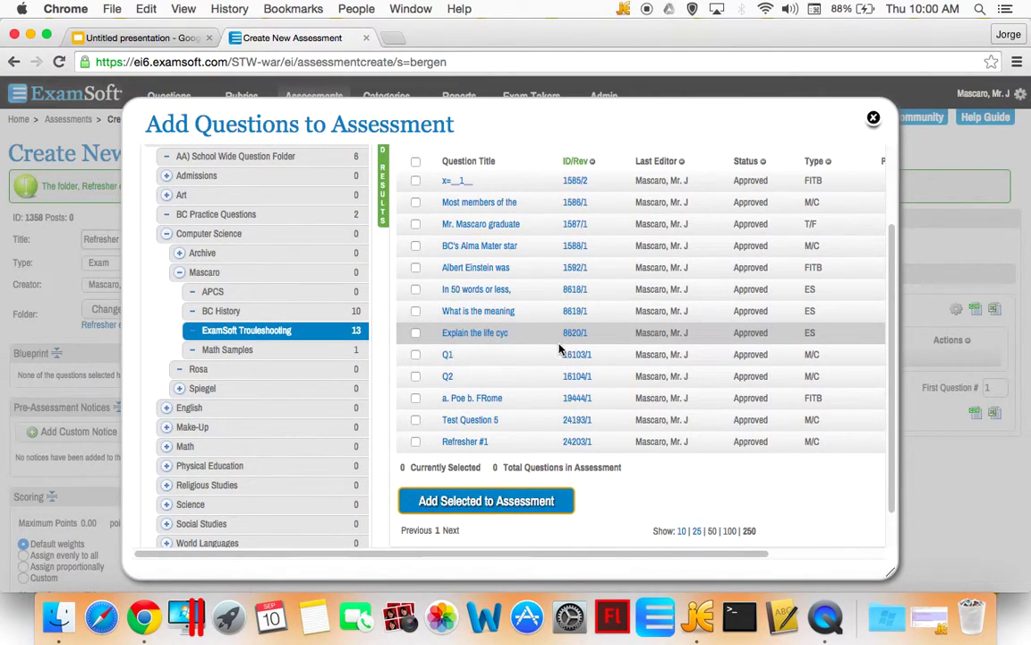
{"action": "left_click", "coordinate": [416, 441]}
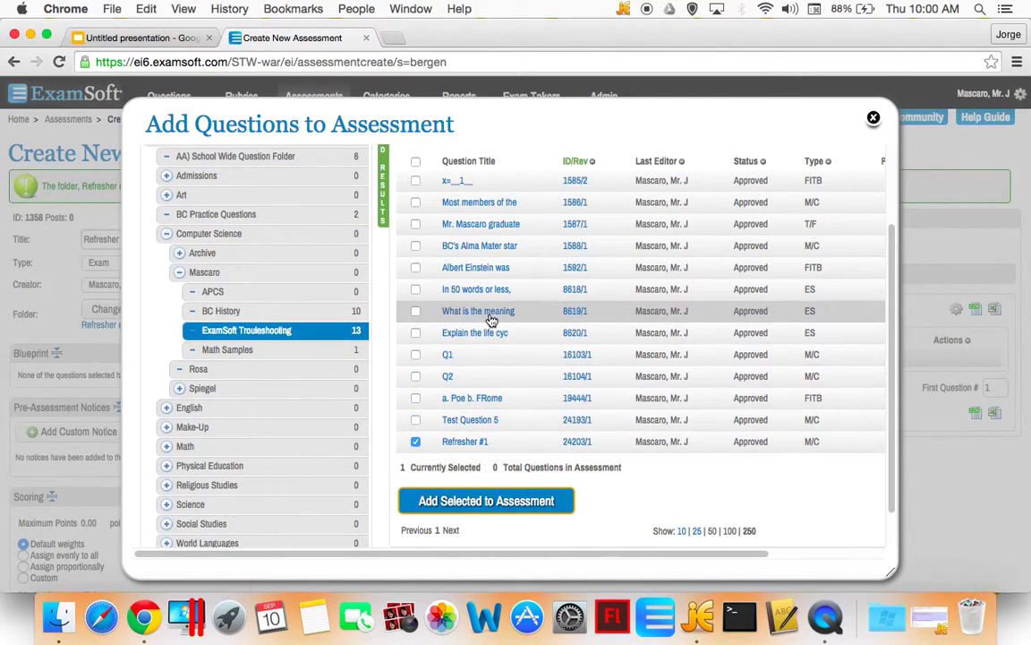
{"action": "left_click", "coordinate": [415, 310]}
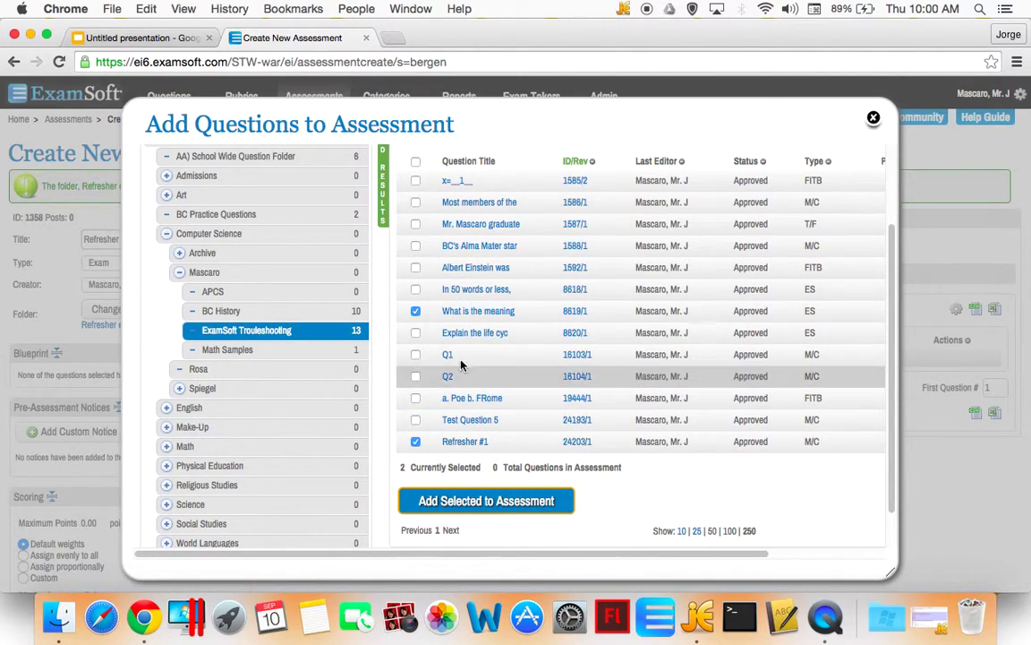
{"action": "left_click", "coordinate": [415, 246]}
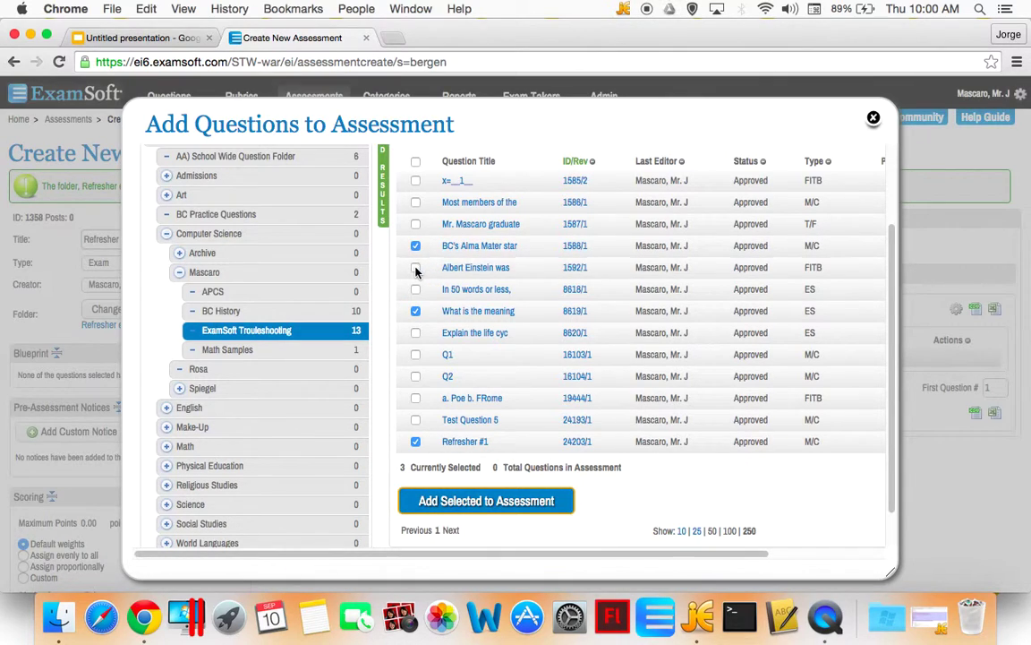
{"action": "left_click", "coordinate": [415, 268]}
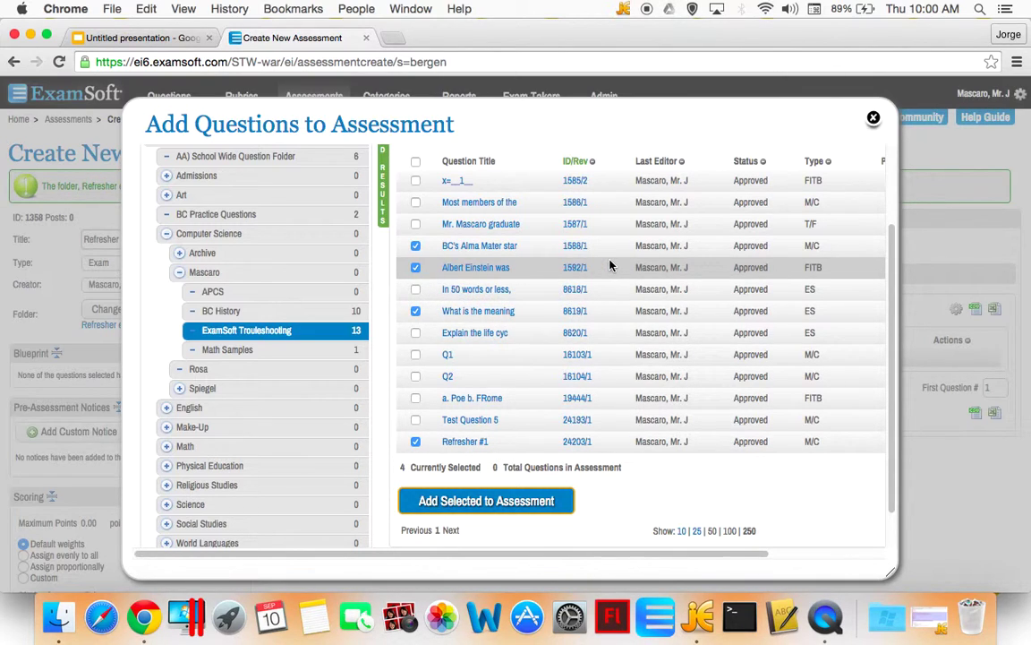
{"action": "scroll", "coordinate": [570, 316], "scroll_direction": "up", "scroll_amount": 1}
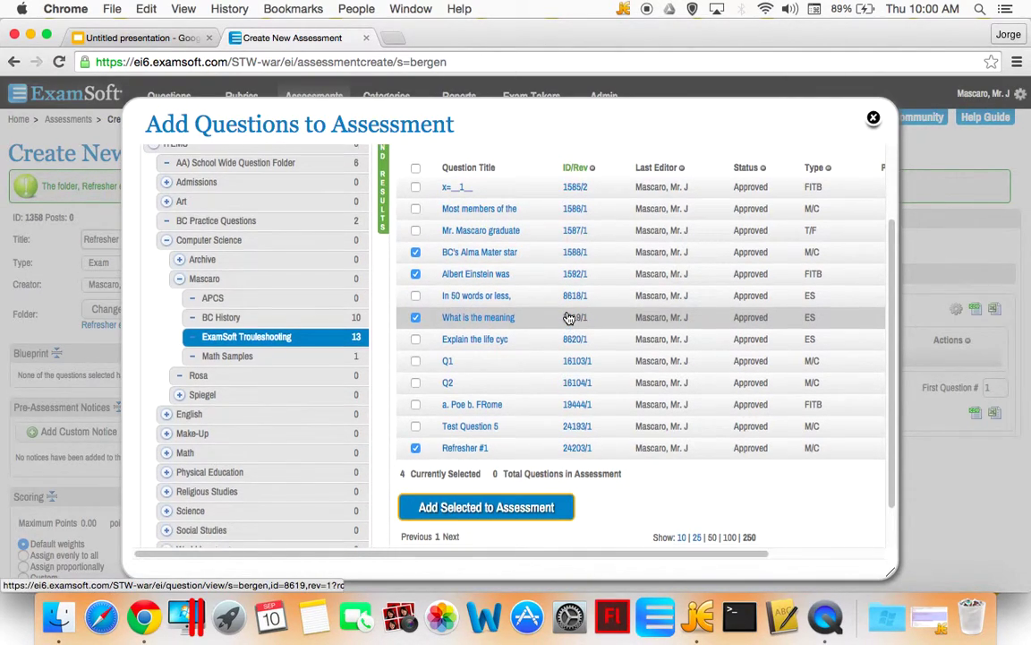
{"action": "scroll", "coordinate": [495, 419], "scroll_direction": "down", "scroll_amount": 3}
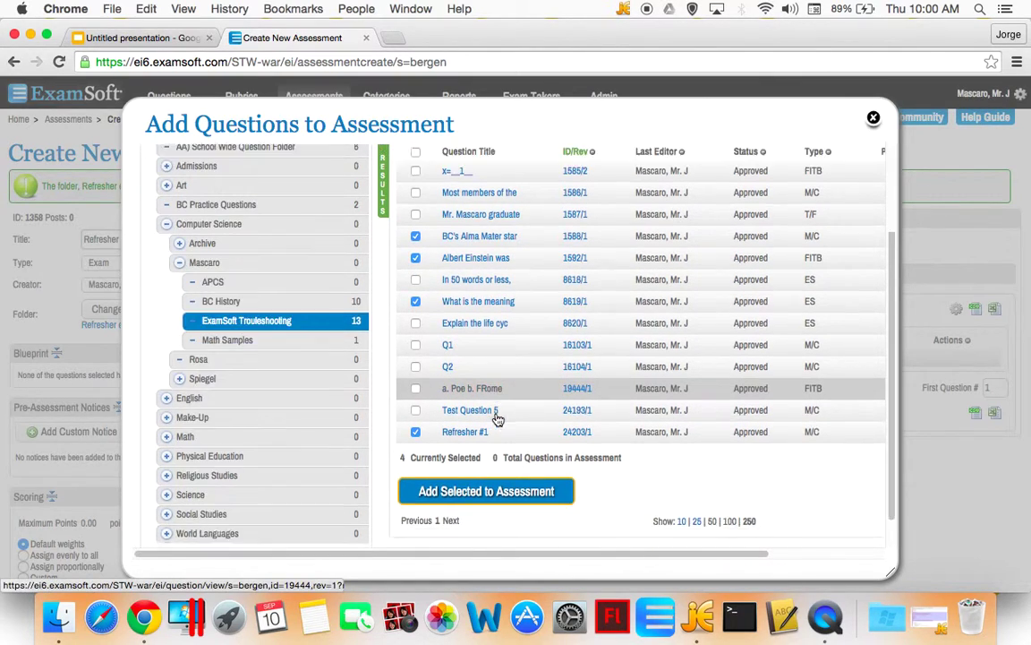
{"action": "left_click", "coordinate": [501, 460]}
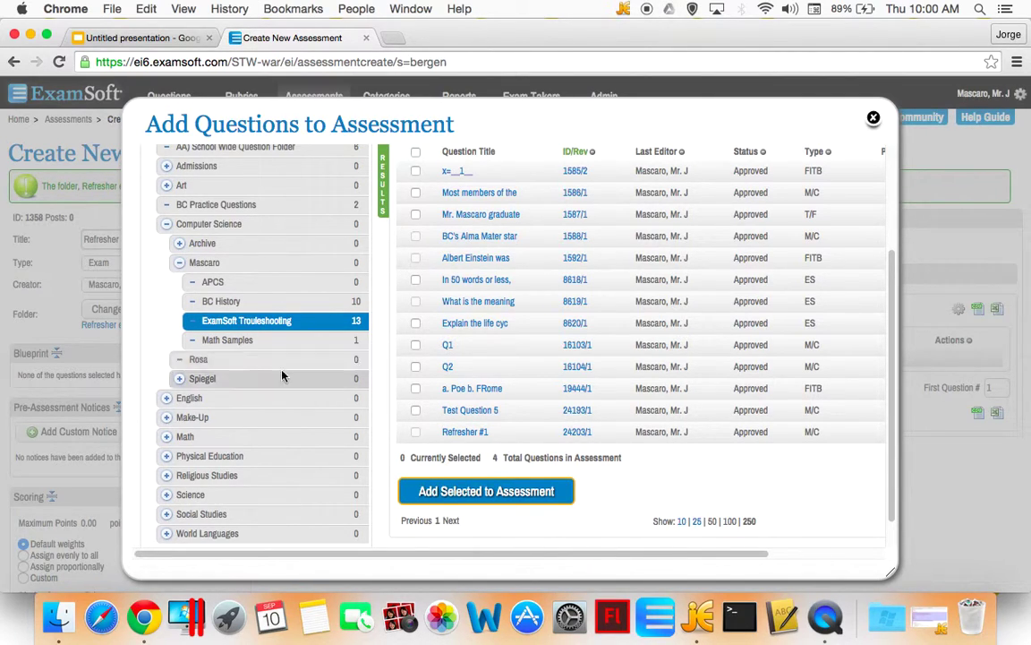
Step: Add "Where is BC's campus" and "What year was Blesse" from the BC History folder to the assessment and finish adding questions
{"action": "left_click", "coordinate": [231, 301]}
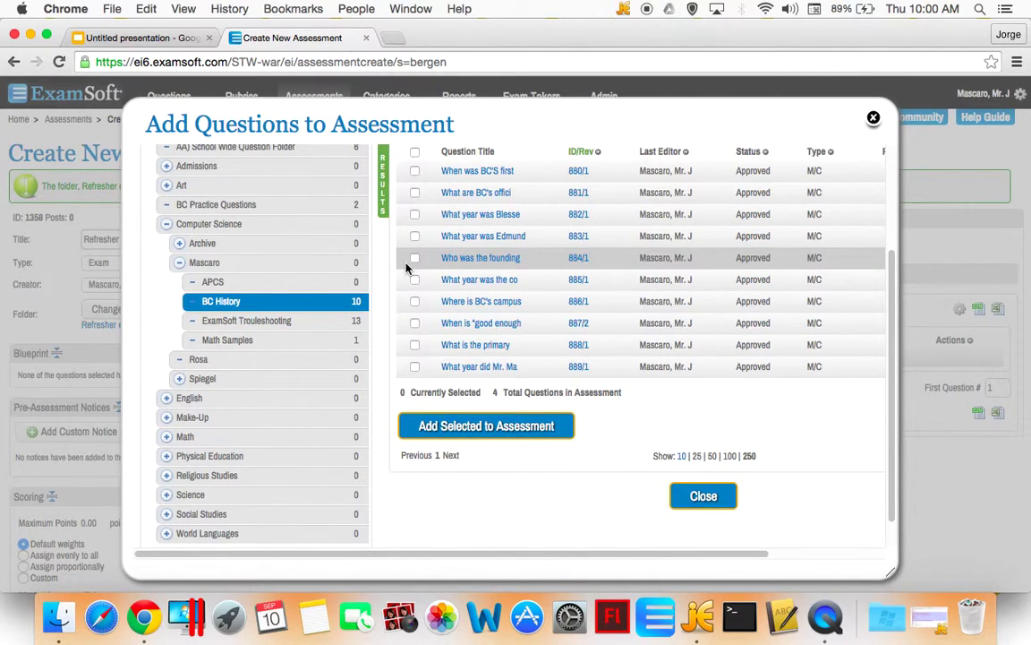
{"action": "scroll", "coordinate": [407, 266], "scroll_direction": "up", "scroll_amount": 1}
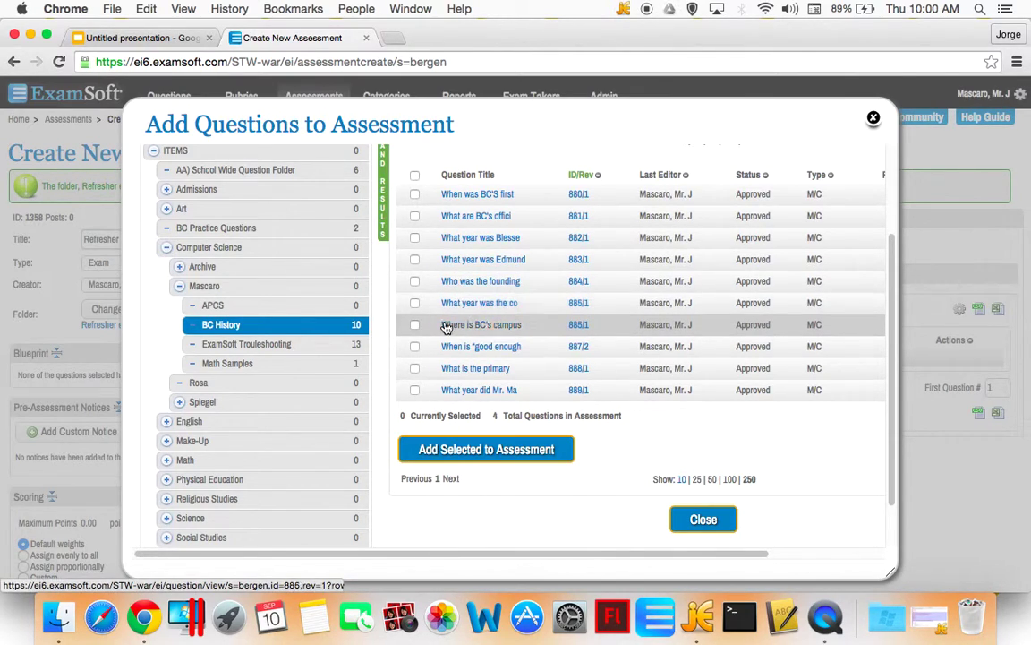
{"action": "left_click", "coordinate": [415, 325]}
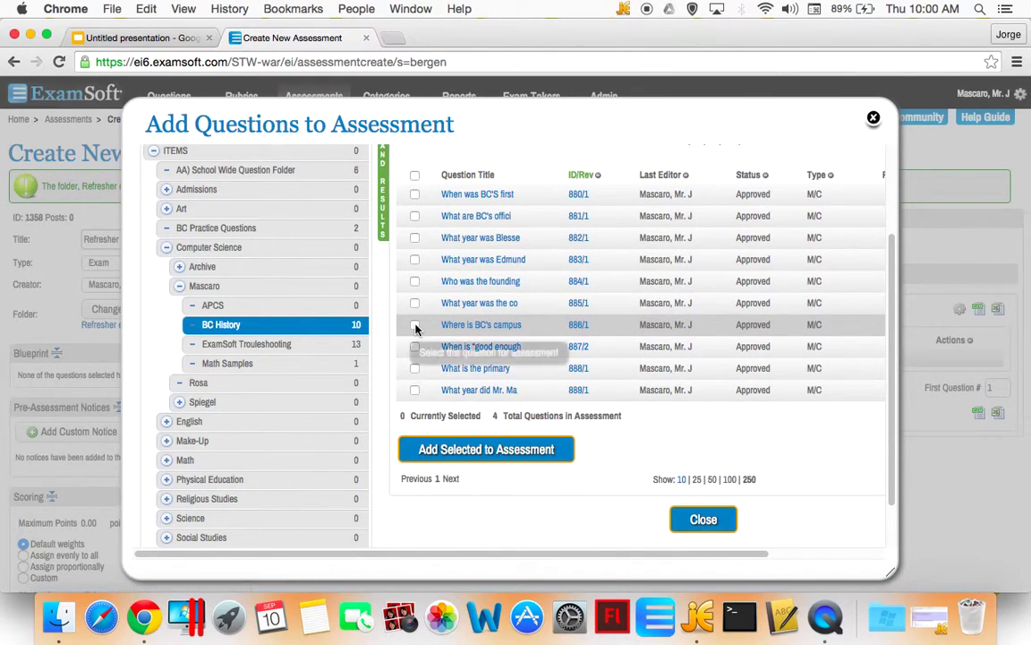
{"action": "scroll", "coordinate": [415, 328], "scroll_direction": "down", "scroll_amount": 1}
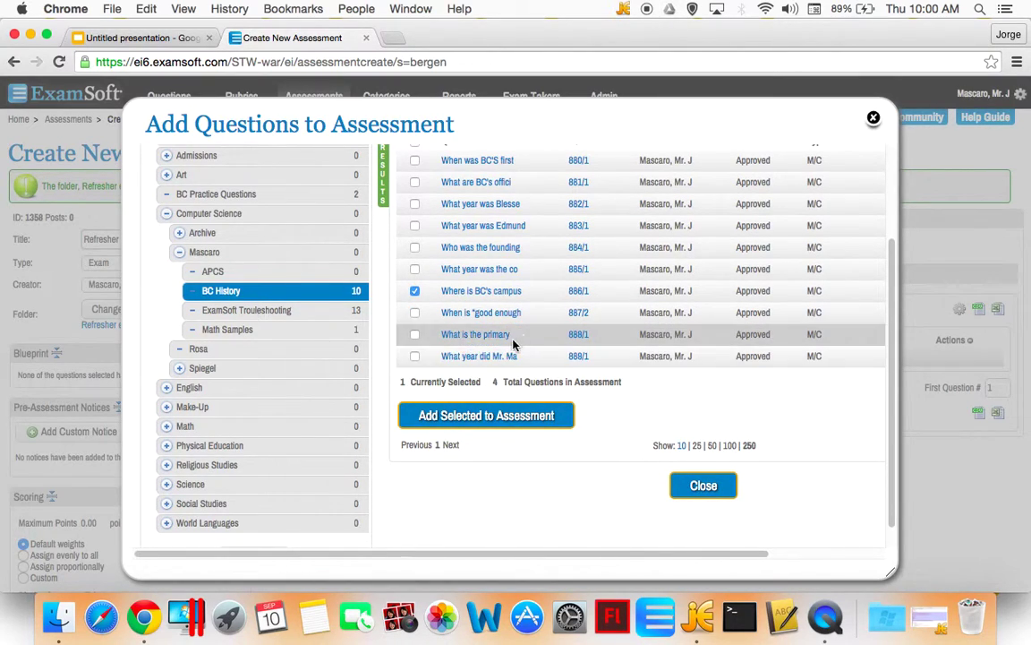
{"action": "left_click", "coordinate": [414, 203]}
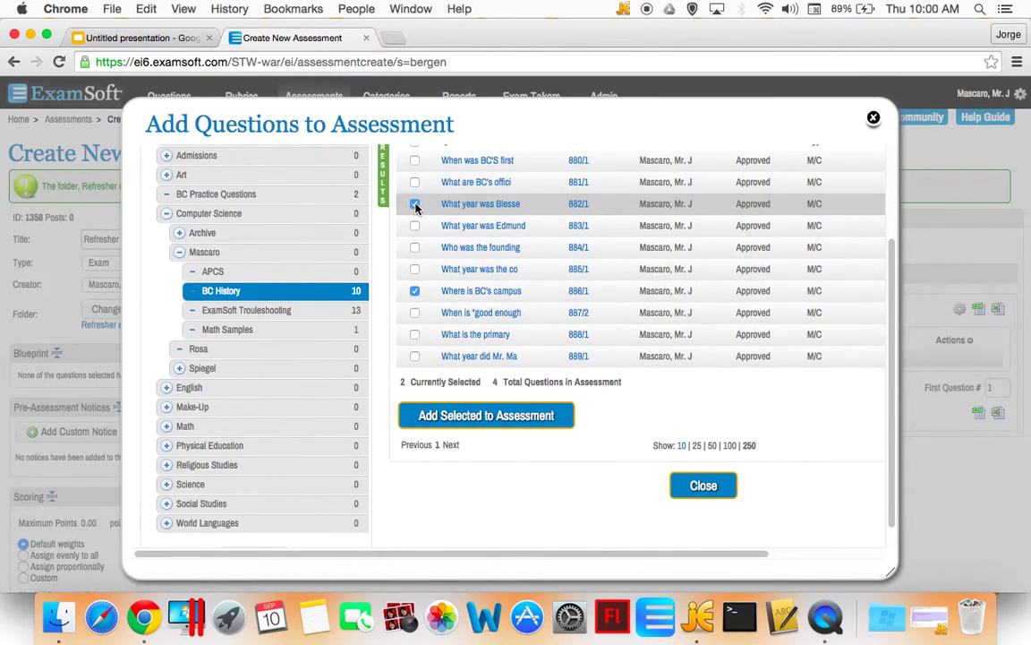
{"action": "left_click", "coordinate": [524, 419]}
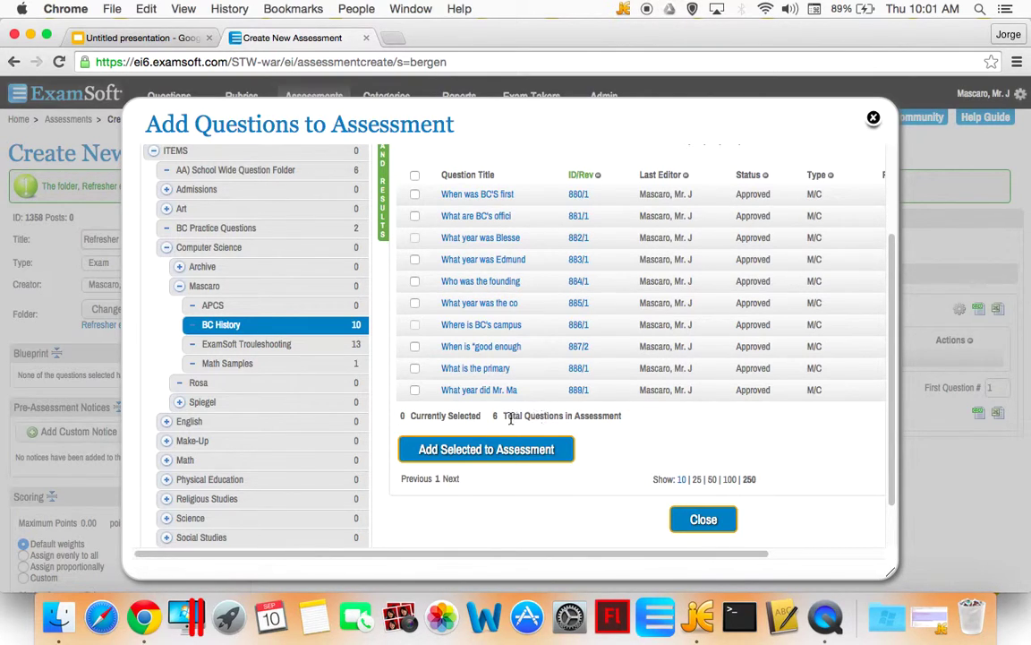
{"action": "left_click", "coordinate": [703, 522]}
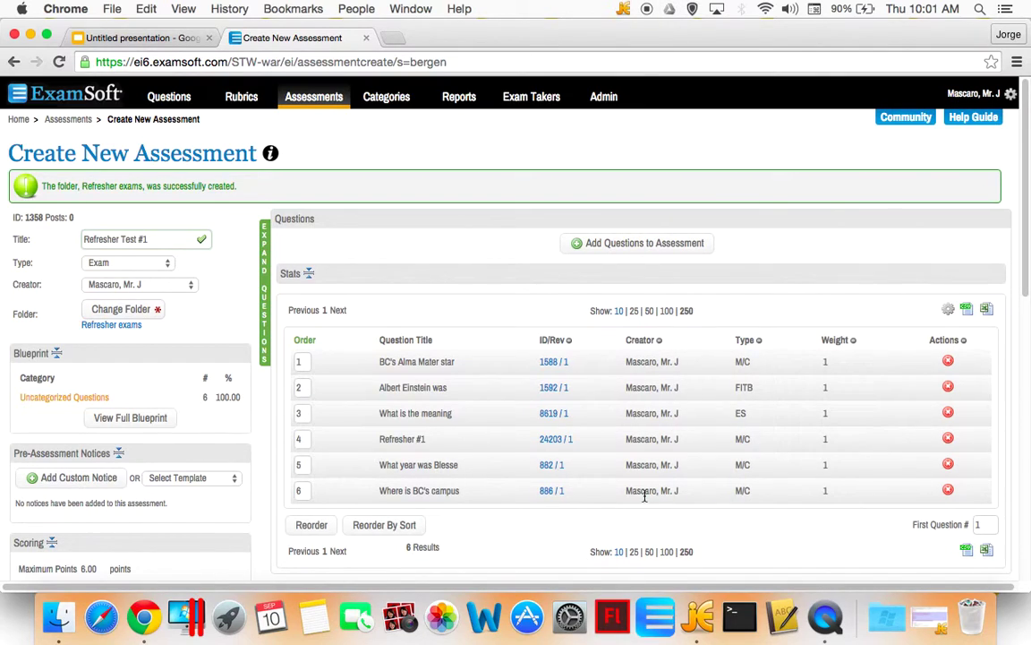
Step: Review the assessment's question list, scoring and security options, and try to save it
{"action": "scroll", "coordinate": [594, 511], "scroll_direction": "down", "scroll_amount": 2}
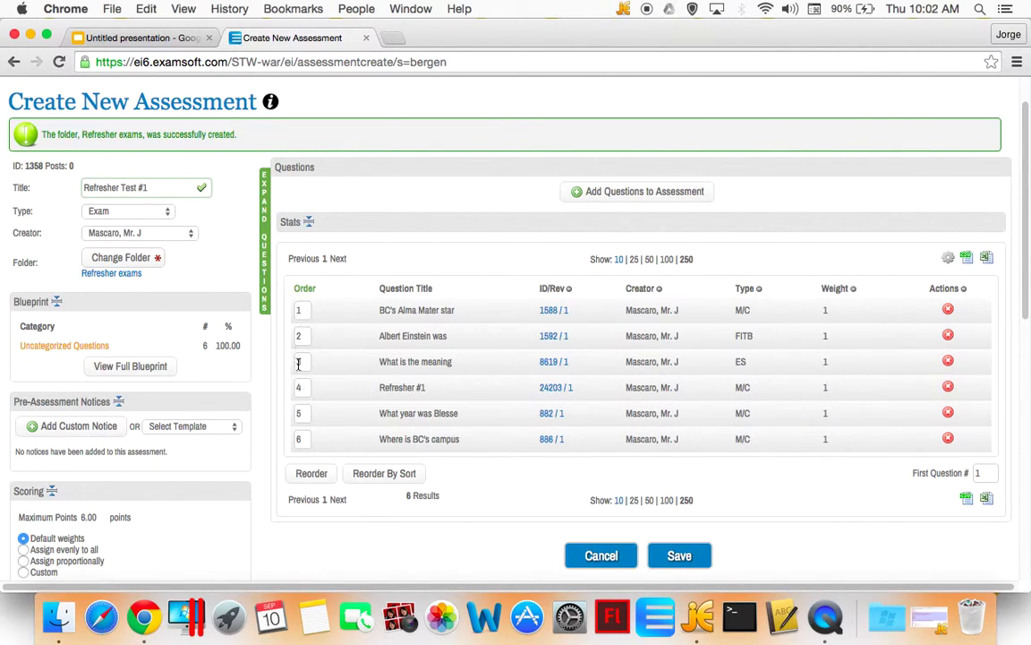
{"action": "scroll", "coordinate": [362, 497], "scroll_direction": "down", "scroll_amount": 2}
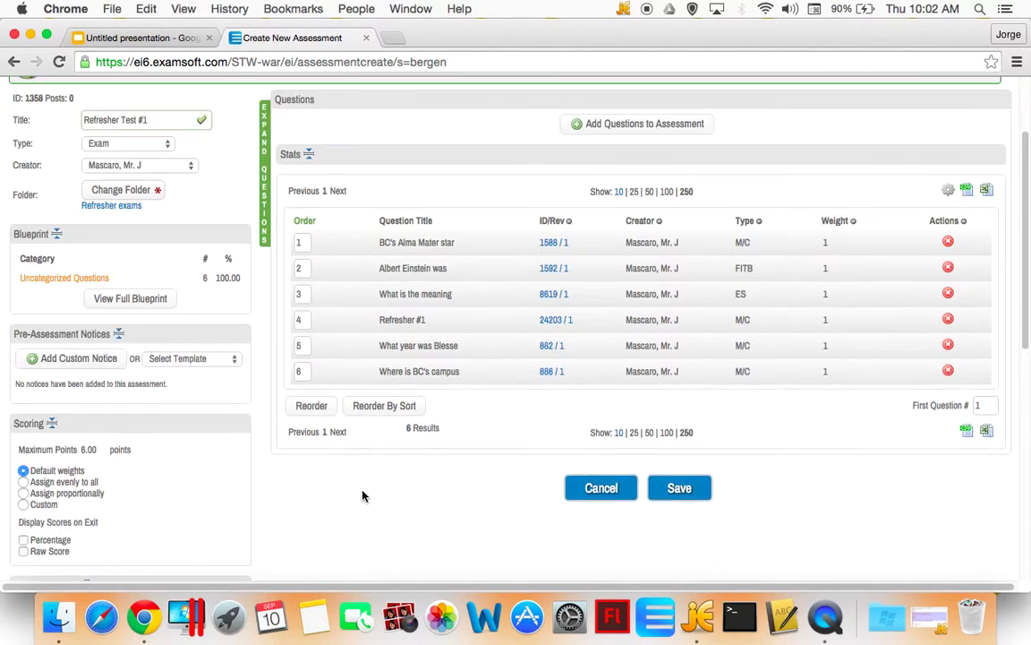
{"action": "scroll", "coordinate": [363, 495], "scroll_direction": "down", "scroll_amount": 3}
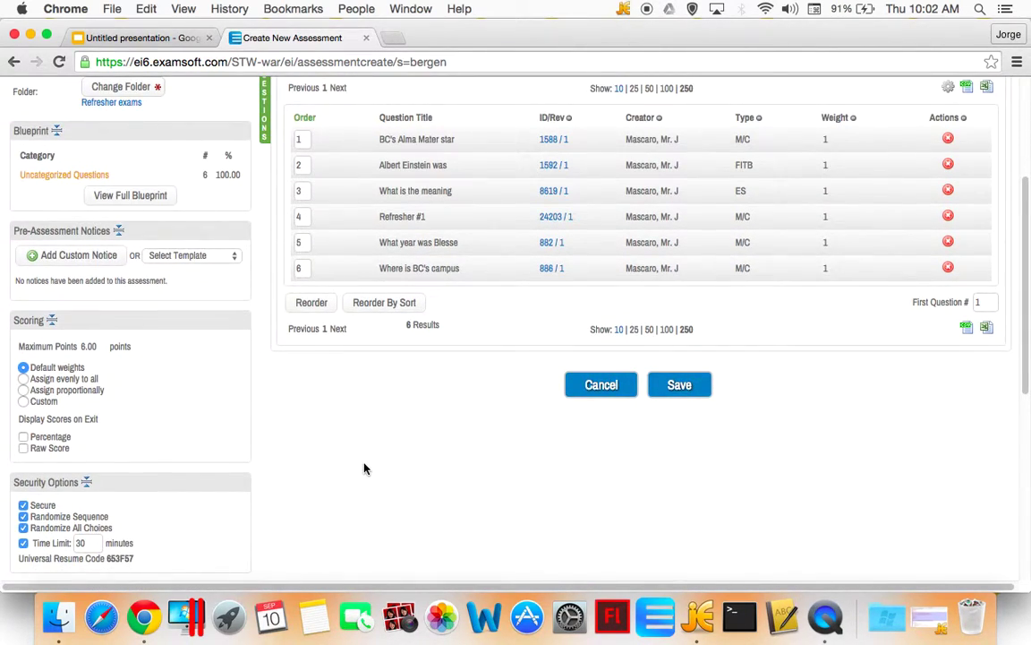
{"action": "scroll", "coordinate": [365, 467], "scroll_direction": "down", "scroll_amount": 1}
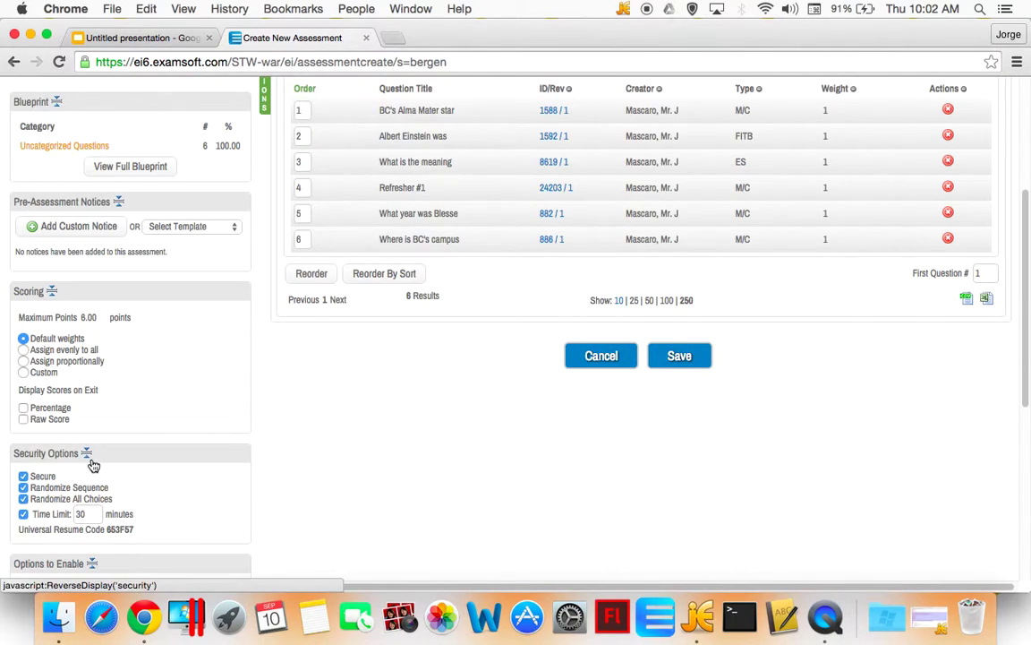
{"action": "mouse_move", "coordinate": [79, 495]}
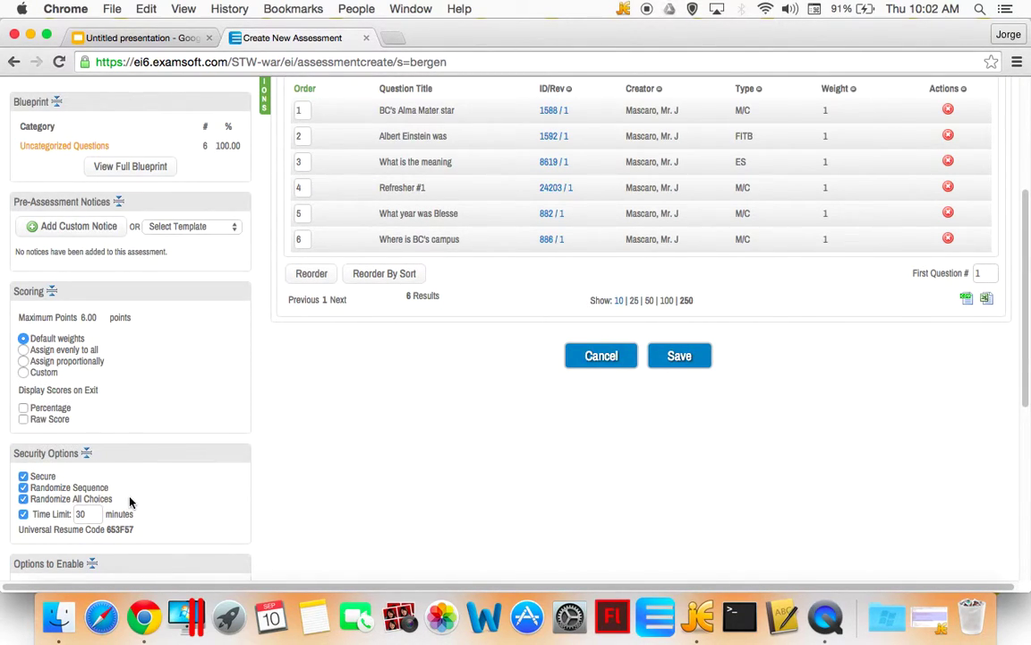
{"action": "scroll", "coordinate": [237, 487], "scroll_direction": "up", "scroll_amount": 2}
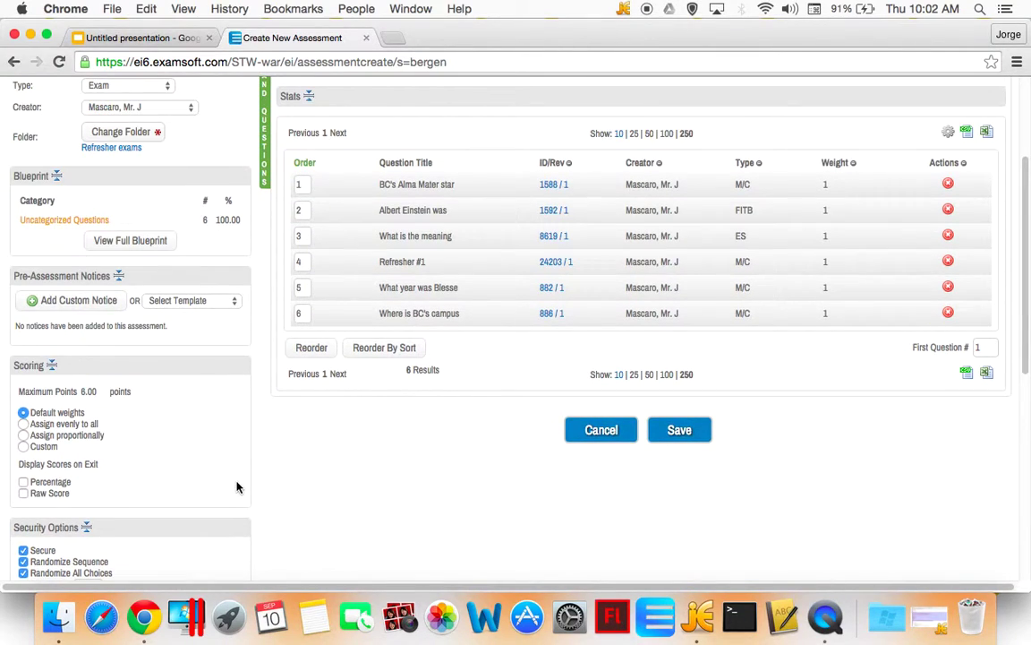
{"action": "scroll", "coordinate": [238, 487], "scroll_direction": "up", "scroll_amount": 2}
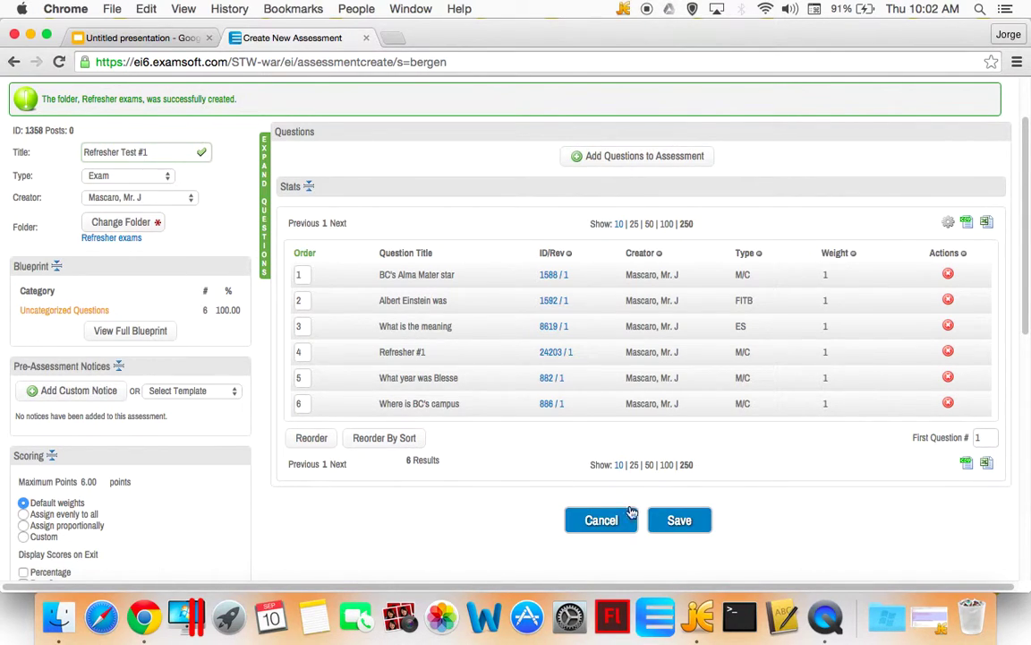
{"action": "left_click", "coordinate": [681, 519]}
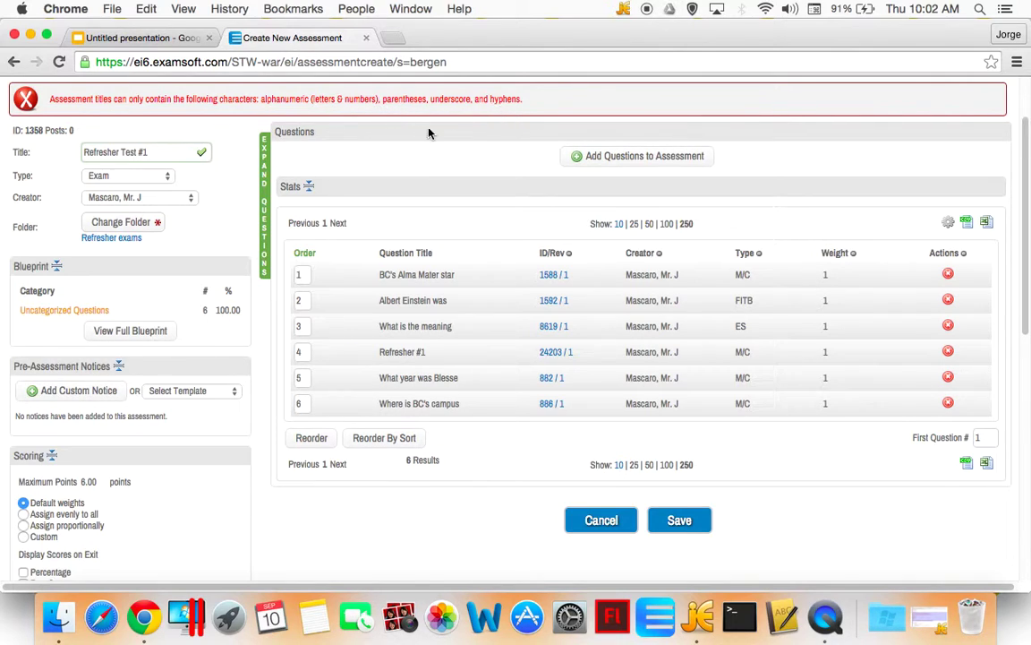
Step: Replace the assessment title with "RefresherTest1" and save the assessment
{"action": "left_click", "coordinate": [158, 152]}
{"action": "left_click_drag", "start_coordinate": [157, 152], "coordinate": [69, 154]}
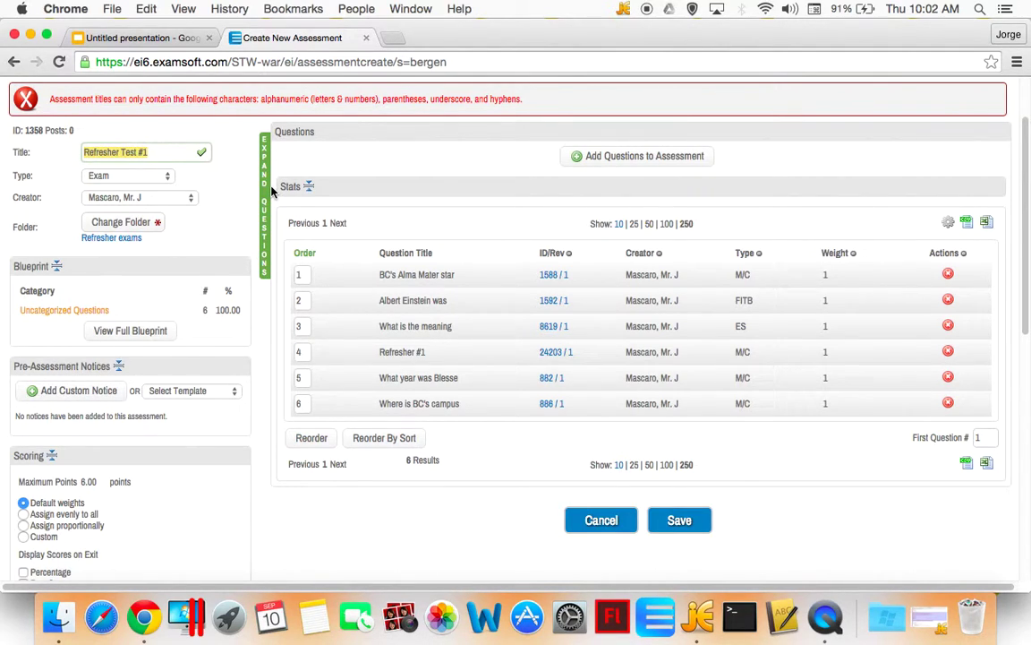
{"action": "type", "text": "Refresh"}
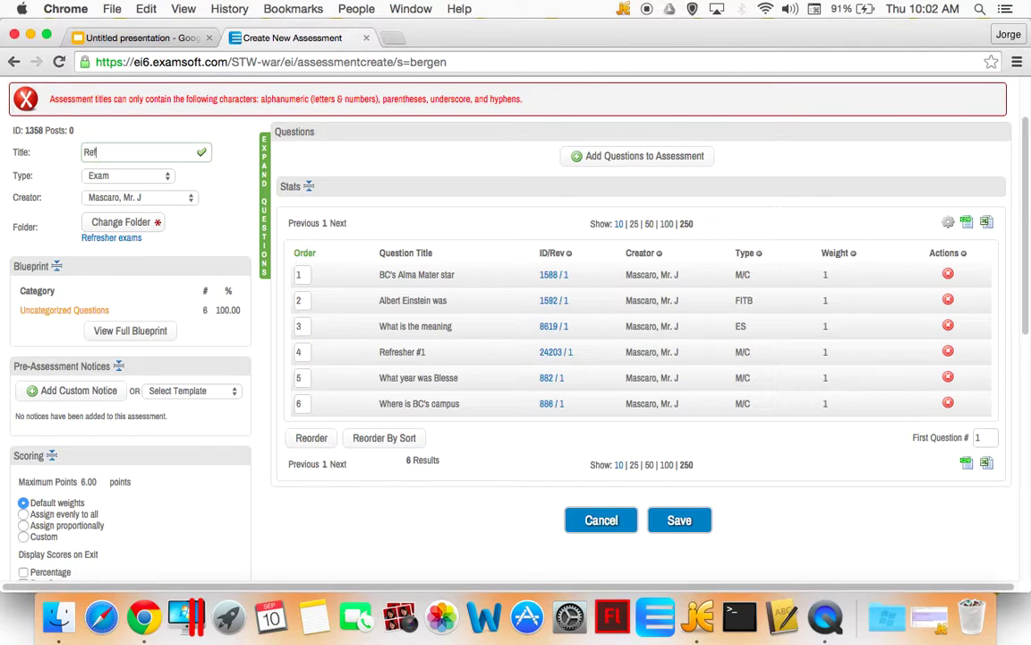
{"action": "type", "text": "er"}
{"action": "type", "text": "Test1"}
{"action": "left_click", "coordinate": [686, 524]}
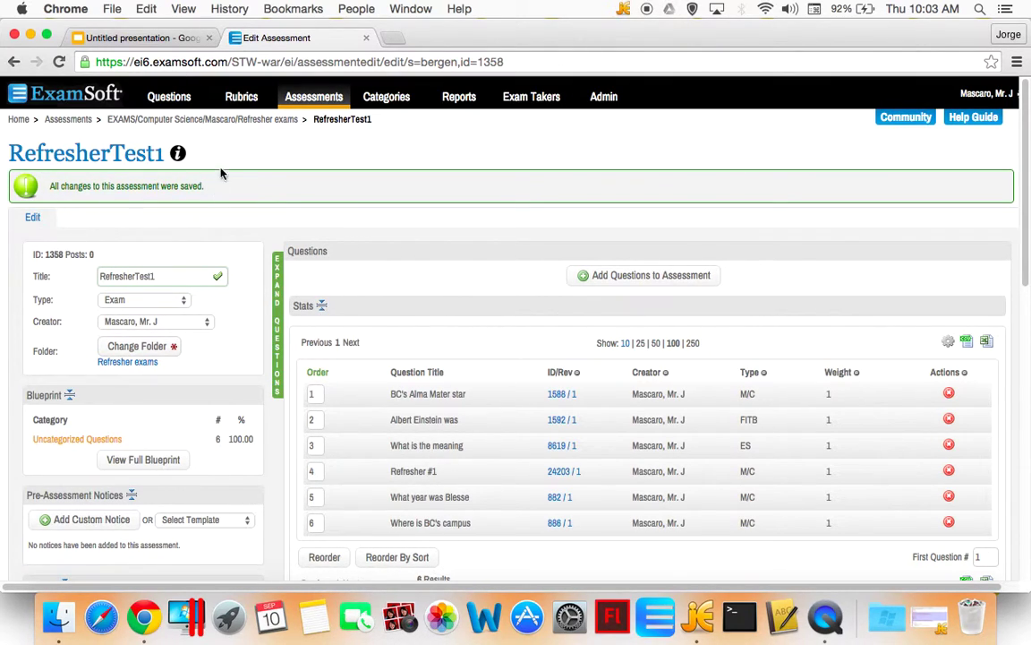
{"action": "scroll", "coordinate": [283, 283], "scroll_direction": "down", "scroll_amount": 2}
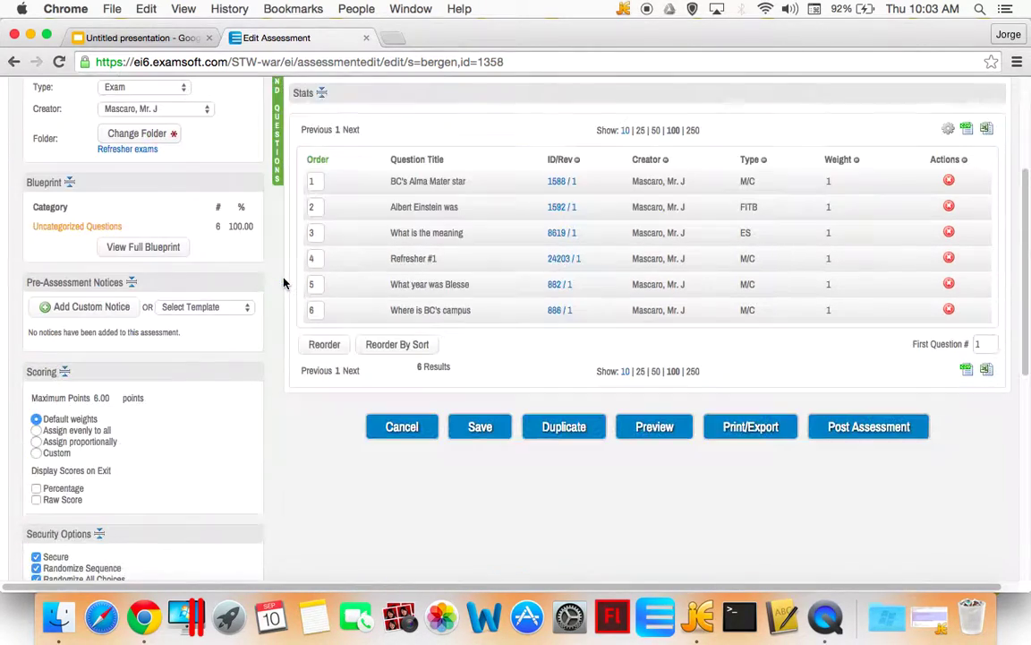
{"action": "scroll", "coordinate": [283, 283], "scroll_direction": "up", "scroll_amount": 2}
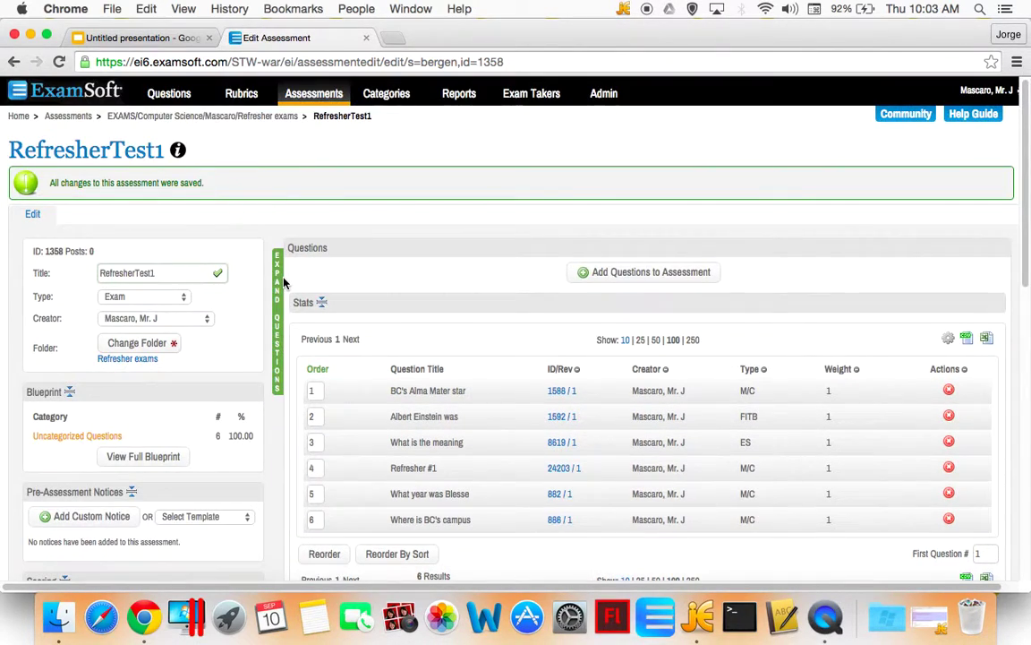